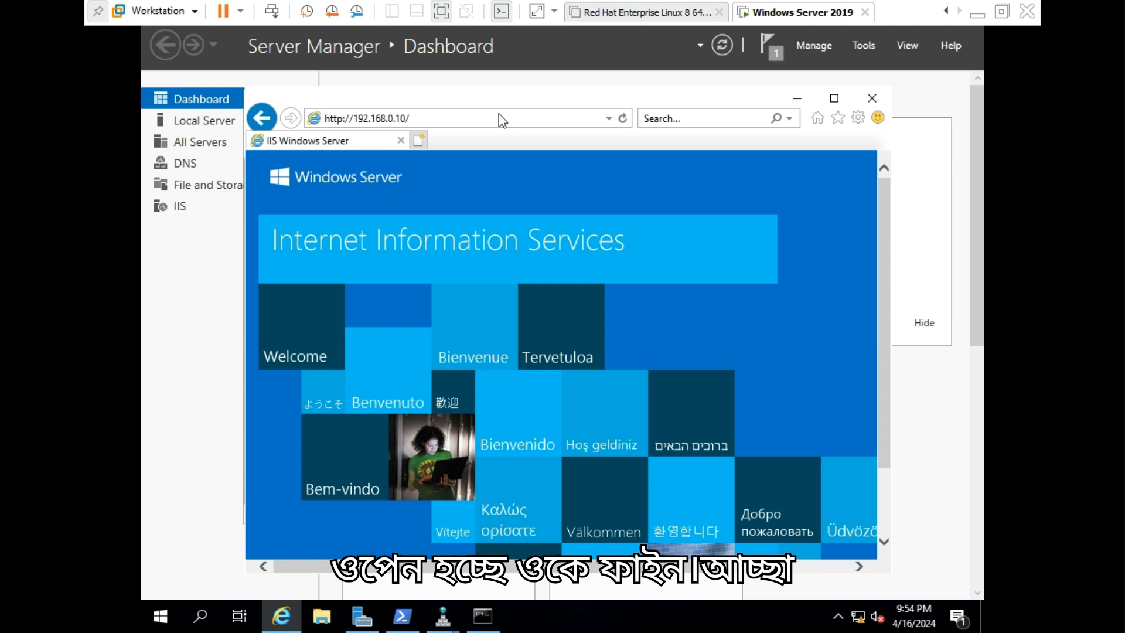
{"action": "left_click", "coordinate": [468, 118]}
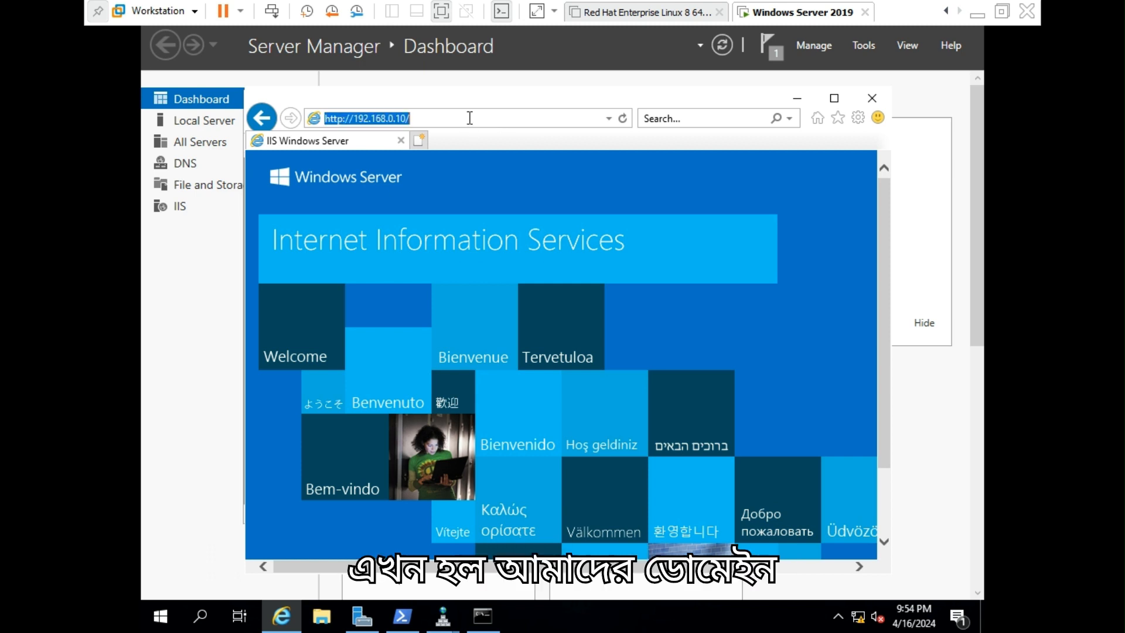
{"action": "type", "text": "w"}
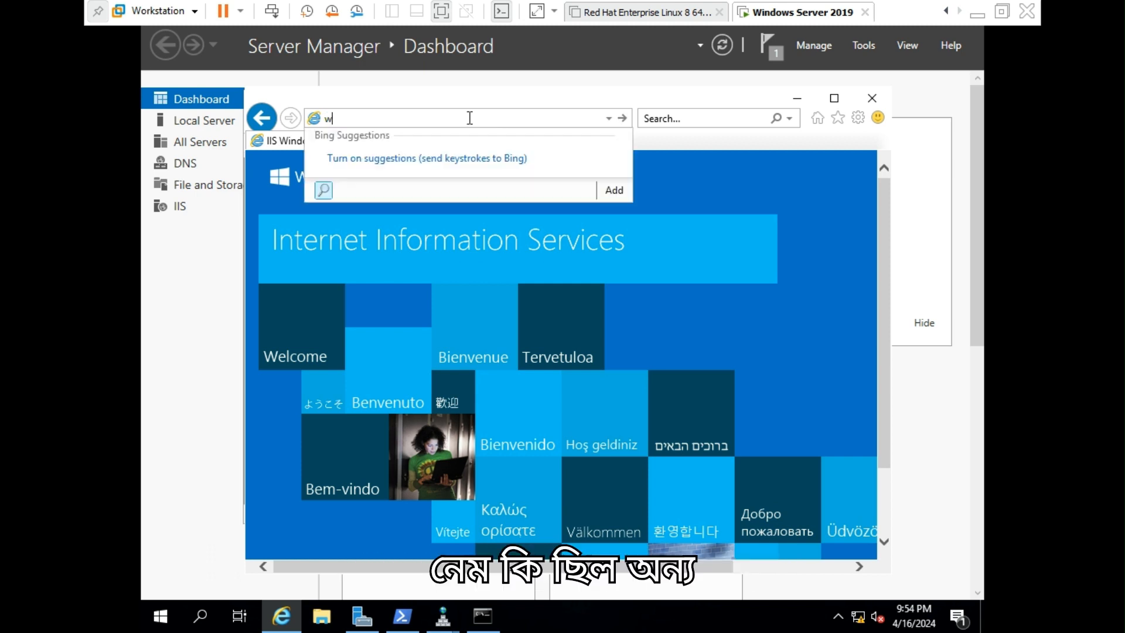
{"action": "type", "text": "ww.macro.com/"}
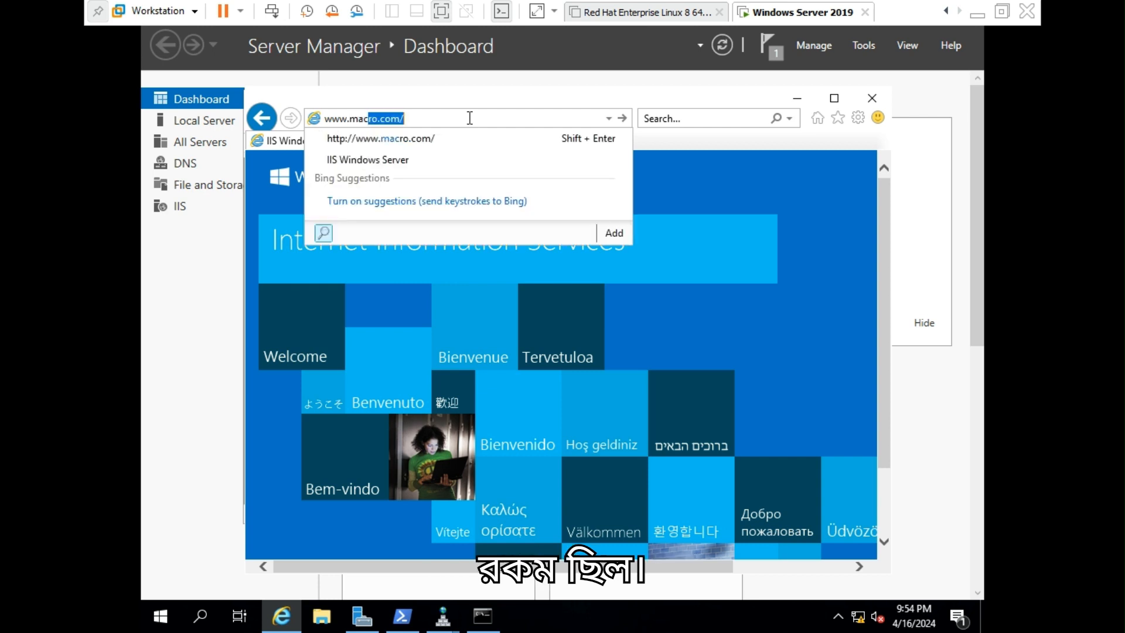
{"action": "key", "text": "Return"}
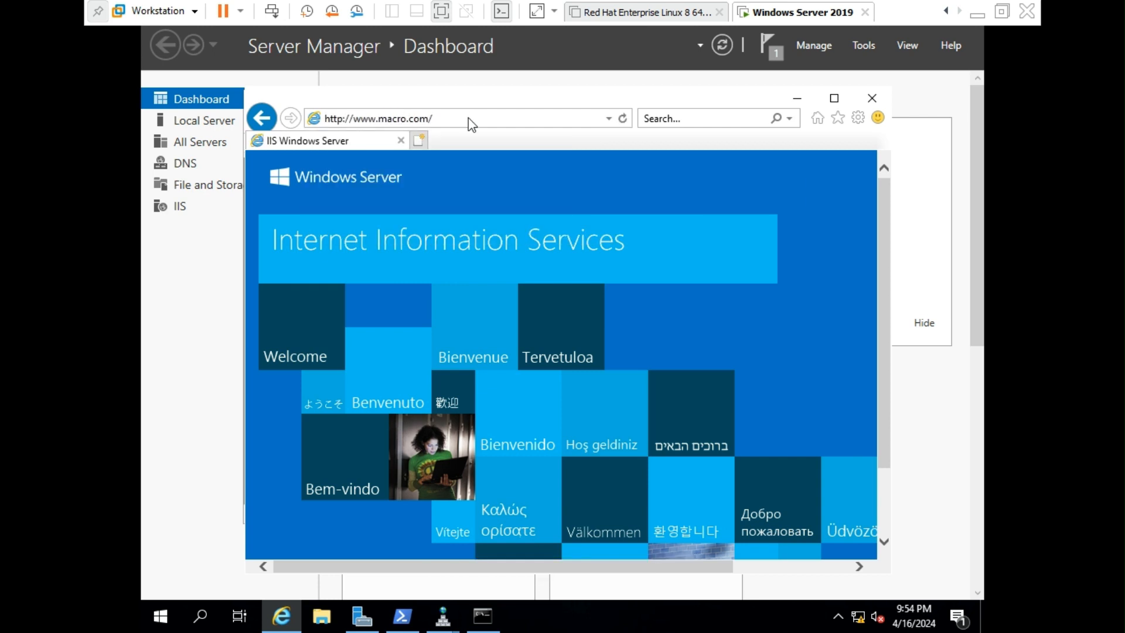
Browse to the macro.com site a second time using the suggested address
{"action": "left_click", "coordinate": [469, 118]}
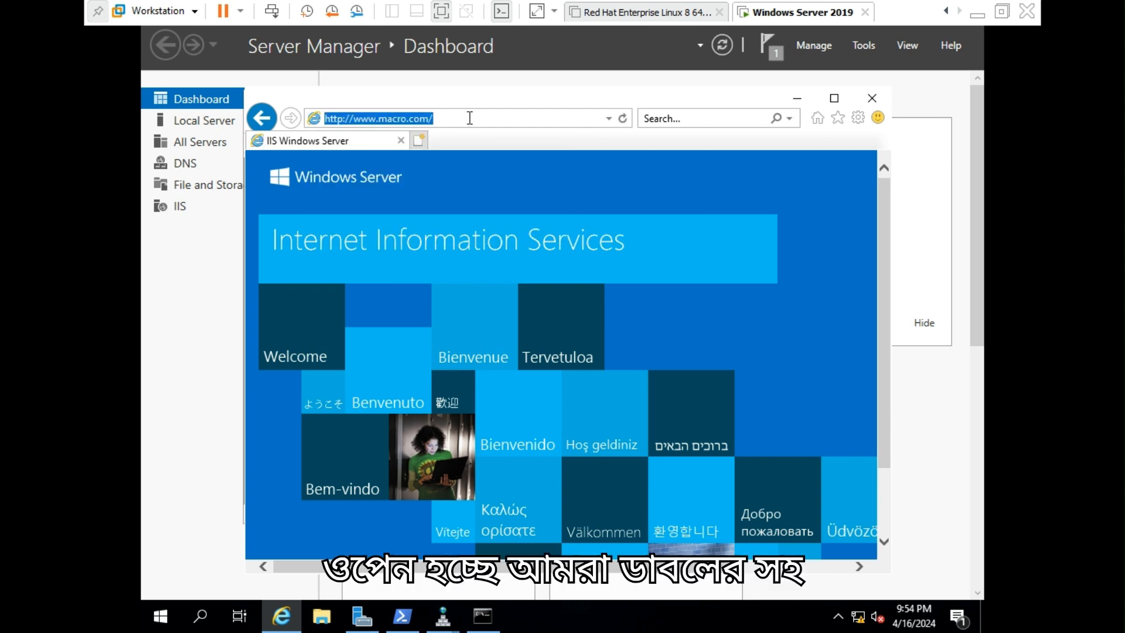
{"action": "type", "text": "ma"}
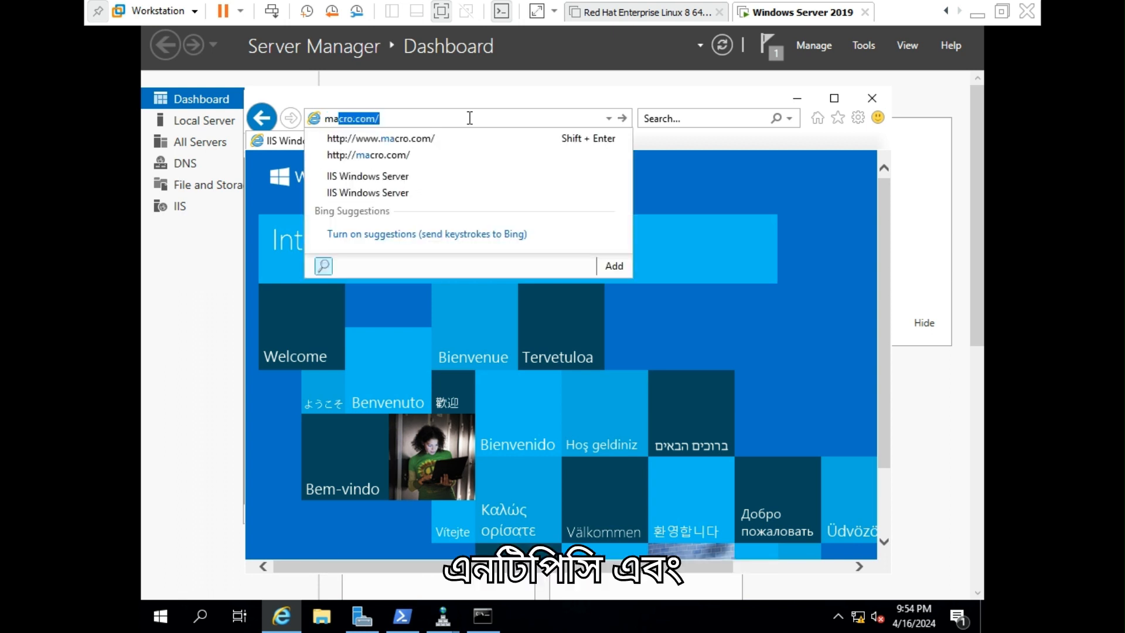
{"action": "key", "text": "Return"}
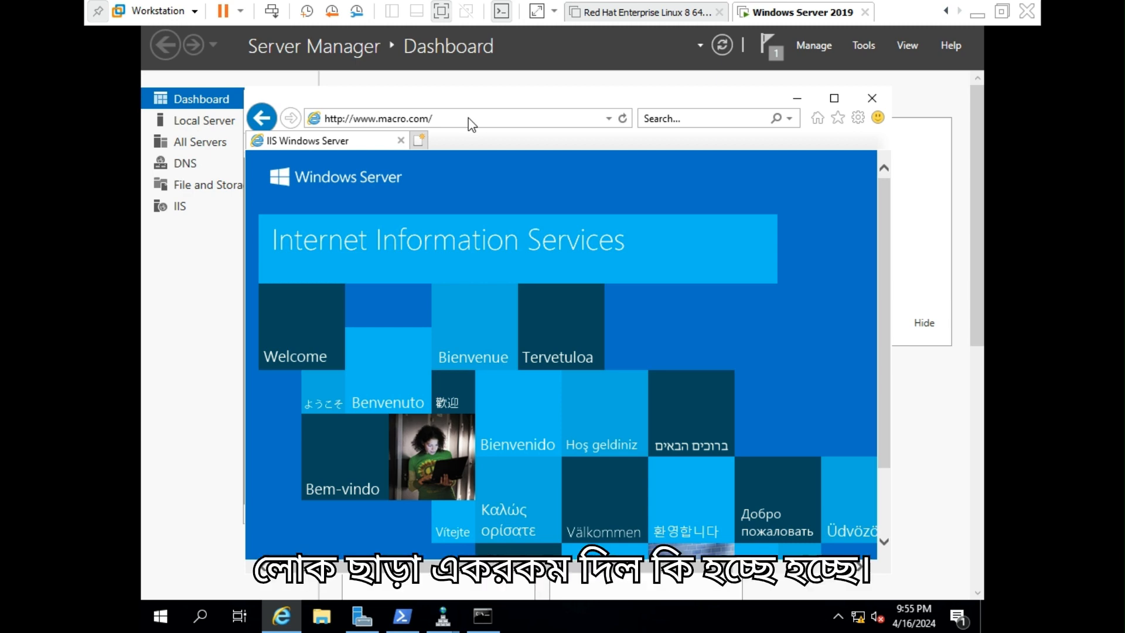
Go back through the browsing history and load payment.macro.com to test the payment subdomain
{"action": "key", "text": "alt+Left"}
{"action": "key", "text": "alt+Left"}
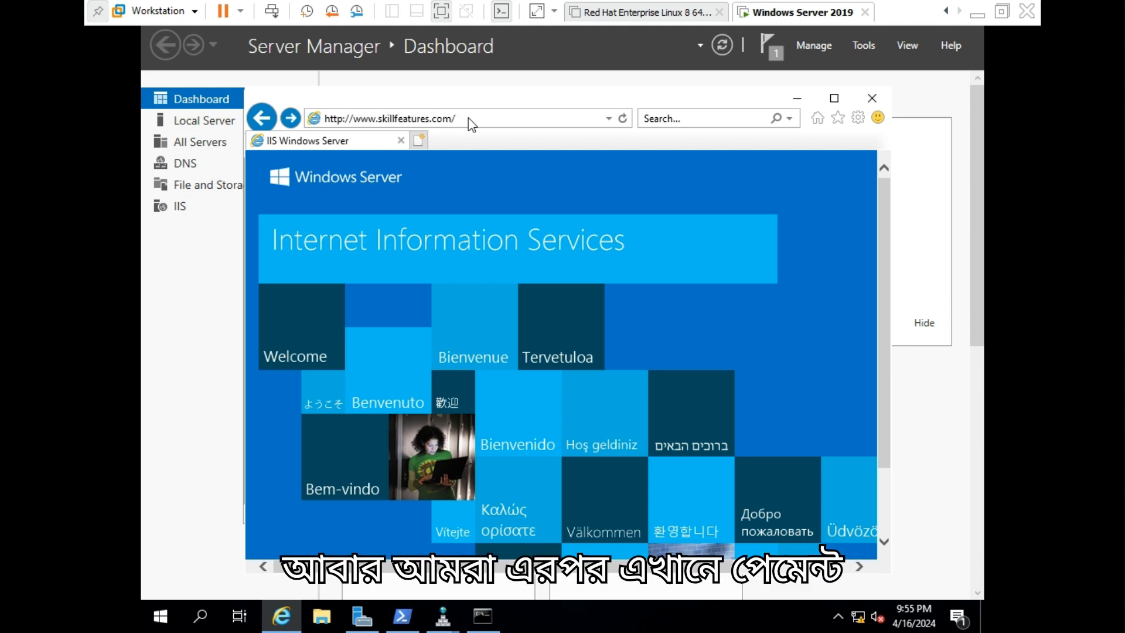
{"action": "left_click", "coordinate": [469, 117]}
{"action": "type", "text": "payment.macro"}
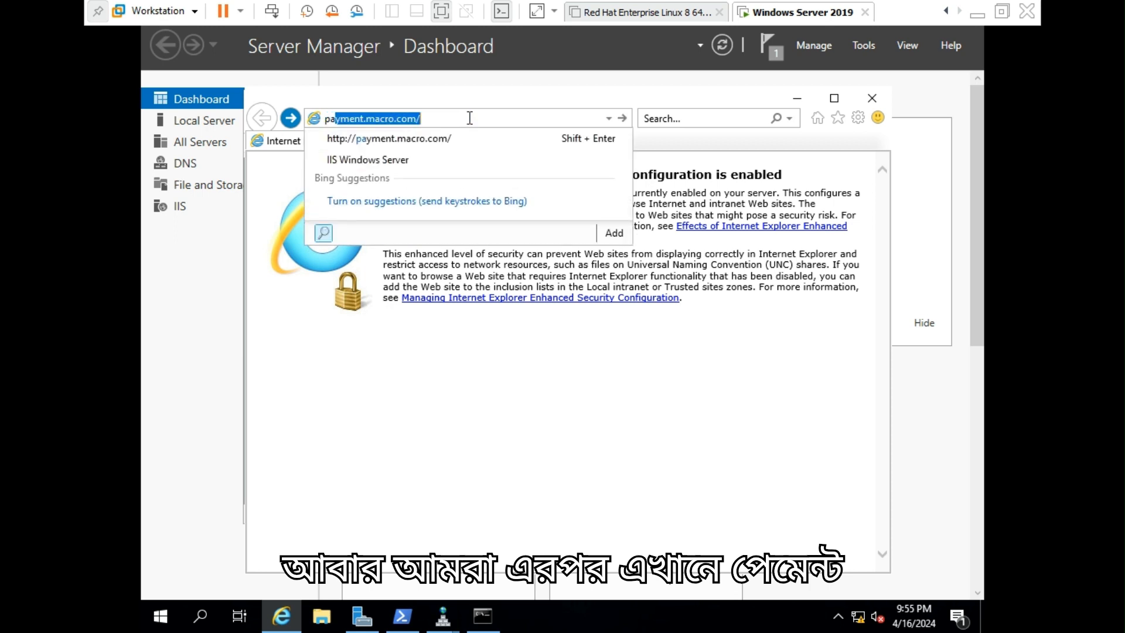
{"action": "key", "text": "Return"}
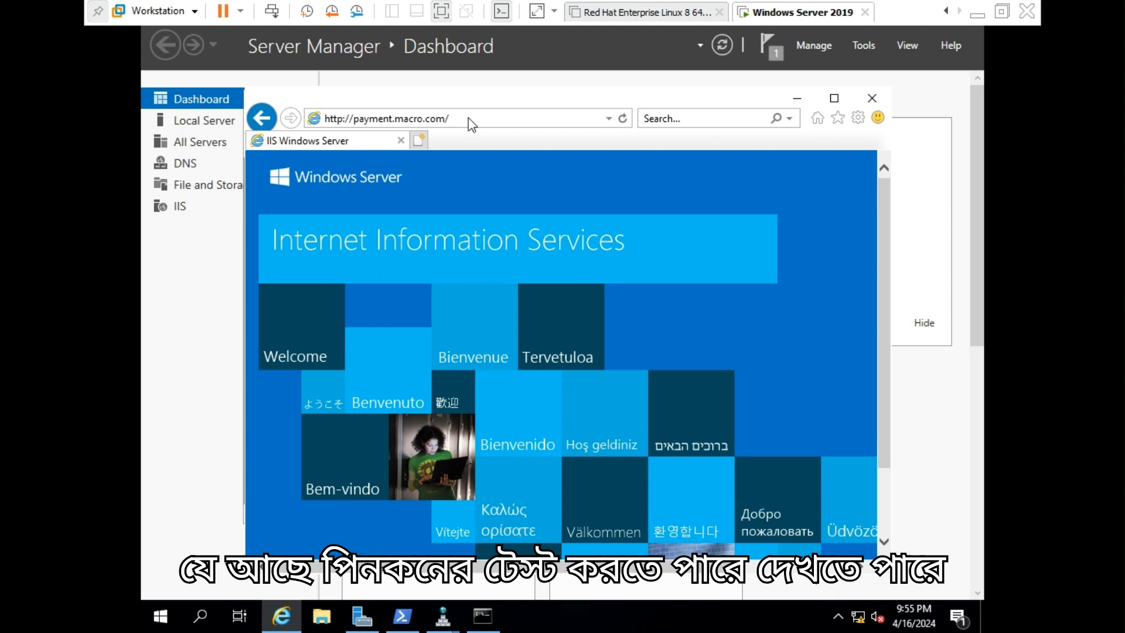
Switch to PowerShell, look up 192.168.0.10 in the open nslookup session, and minimize the window
{"action": "left_click", "coordinate": [402, 616]}
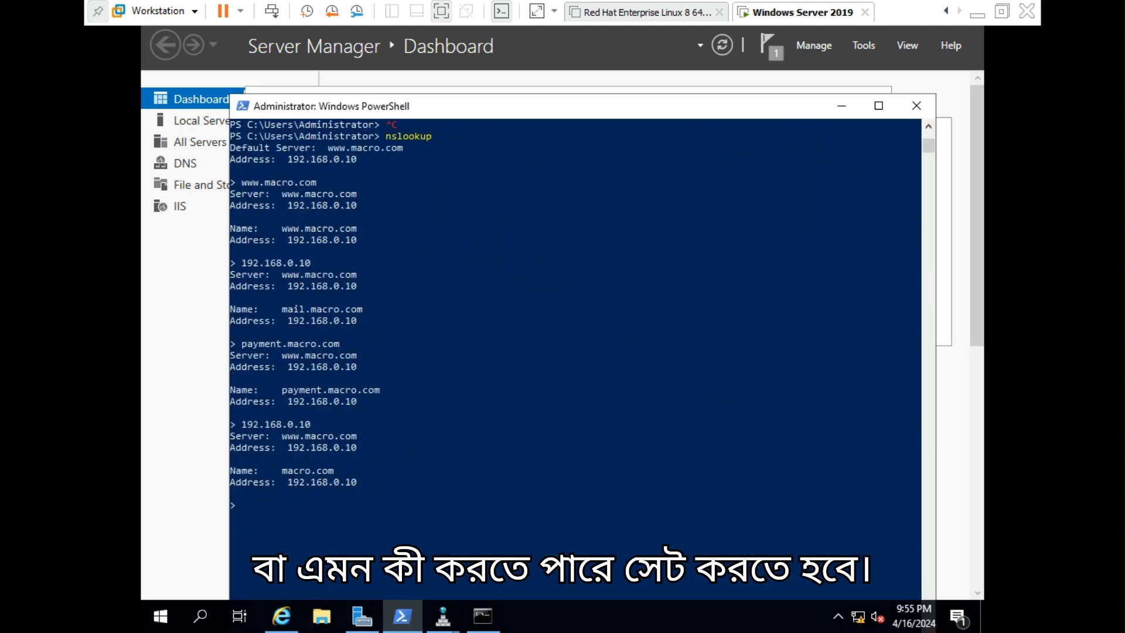
{"action": "scroll", "coordinate": [403, 405], "scroll_direction": "down", "scroll_amount": 6}
{"action": "left_click", "coordinate": [368, 408]}
{"action": "type", "text": "19"}
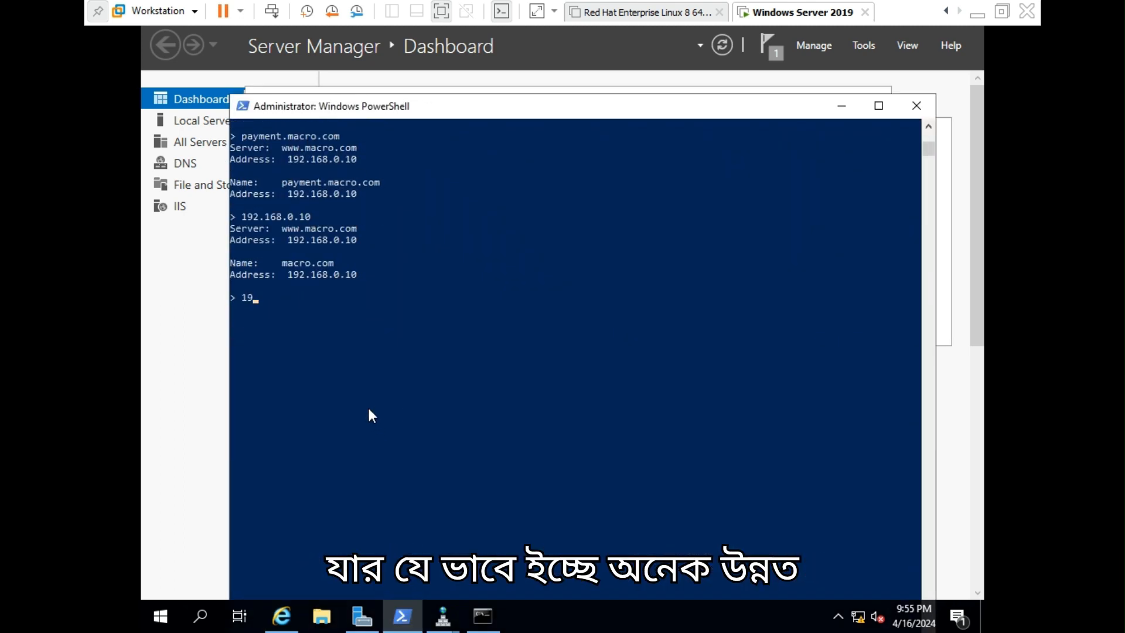
{"action": "type", "text": "2.168.0.10"}
{"action": "key", "text": "Return"}
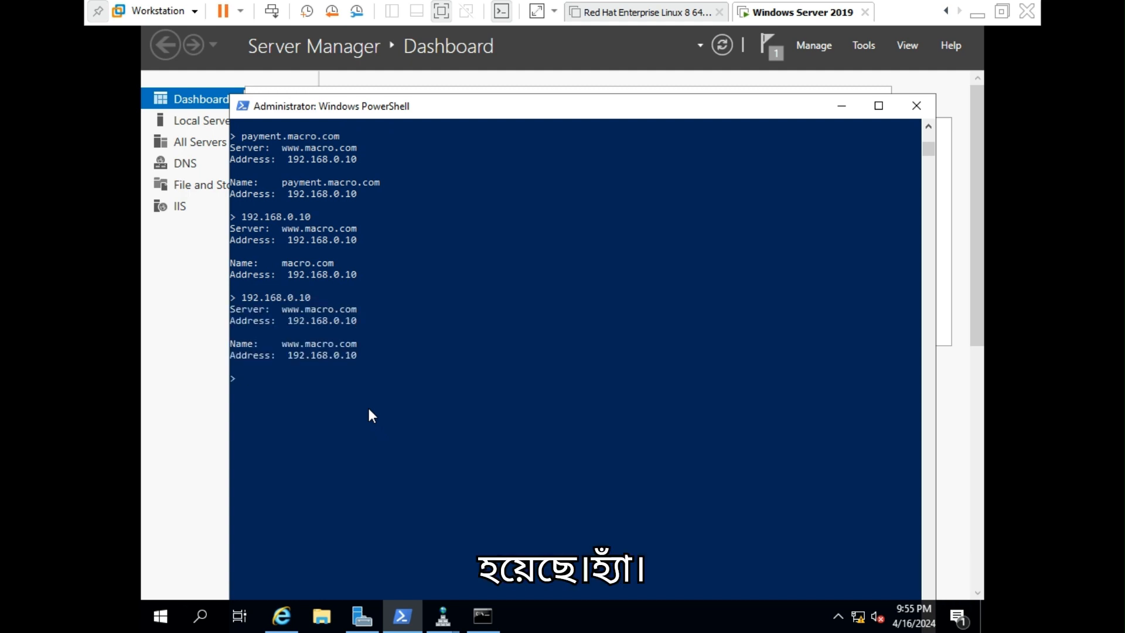
{"action": "key", "text": "Return"}
{"action": "key", "text": "Return"}
{"action": "key", "text": "Return"}
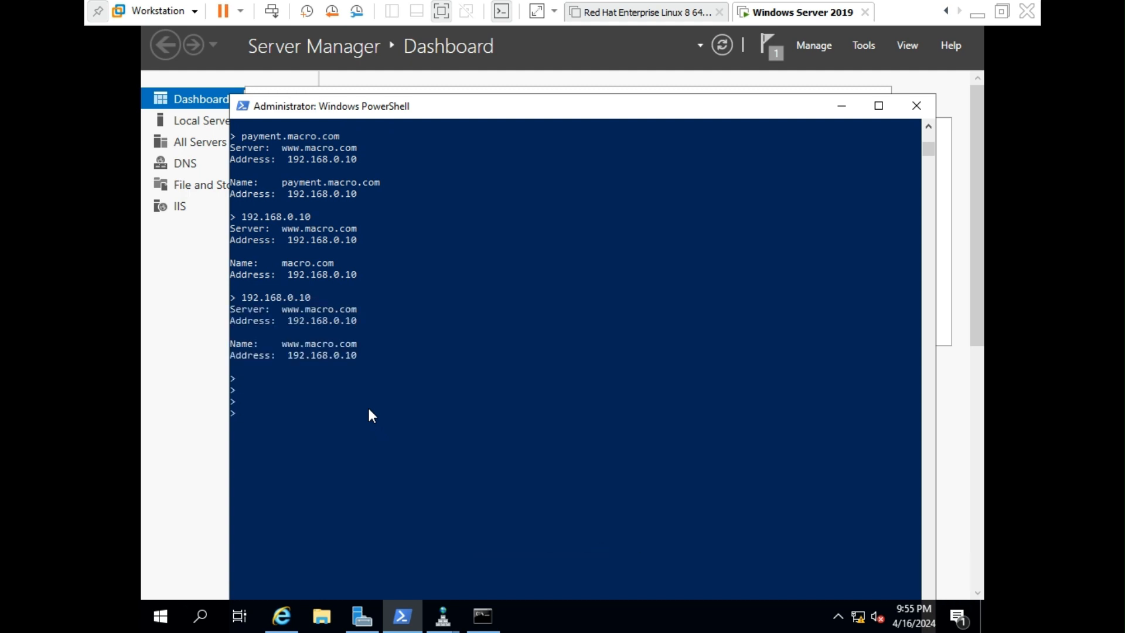
{"action": "left_click", "coordinate": [845, 112]}
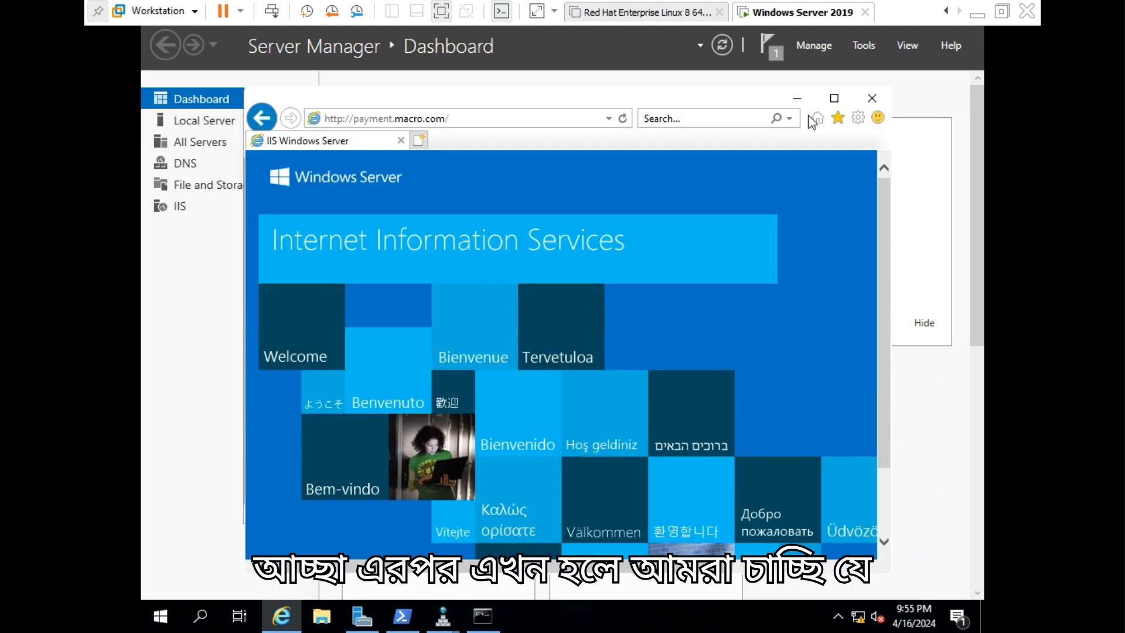
{"action": "left_click", "coordinate": [463, 118]}
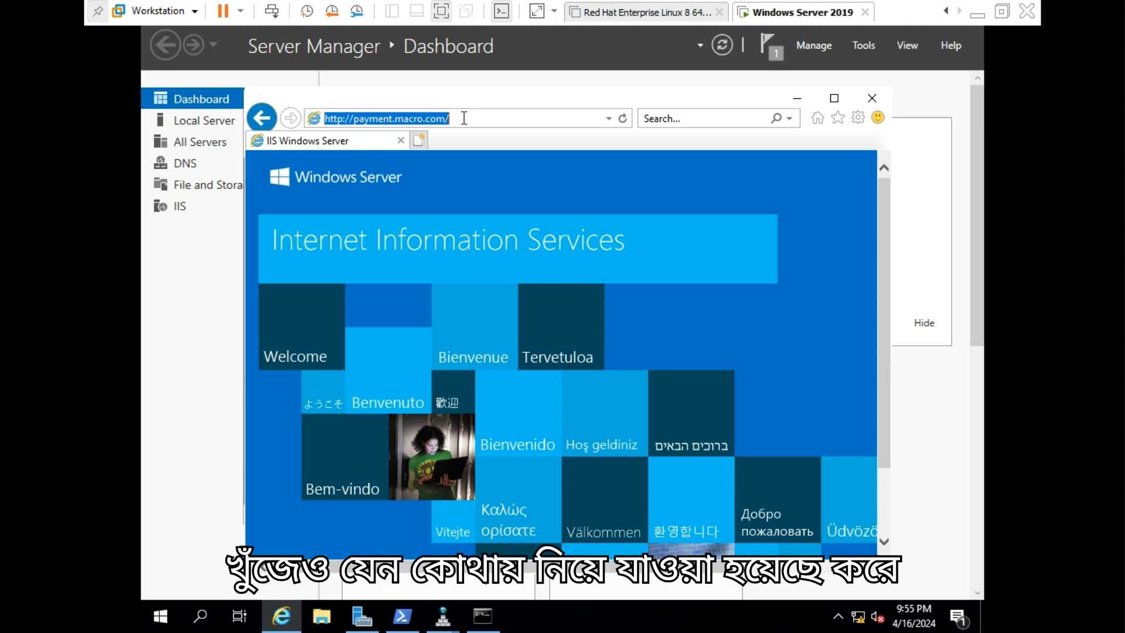
{"action": "type", "text": "skillfeatures"}
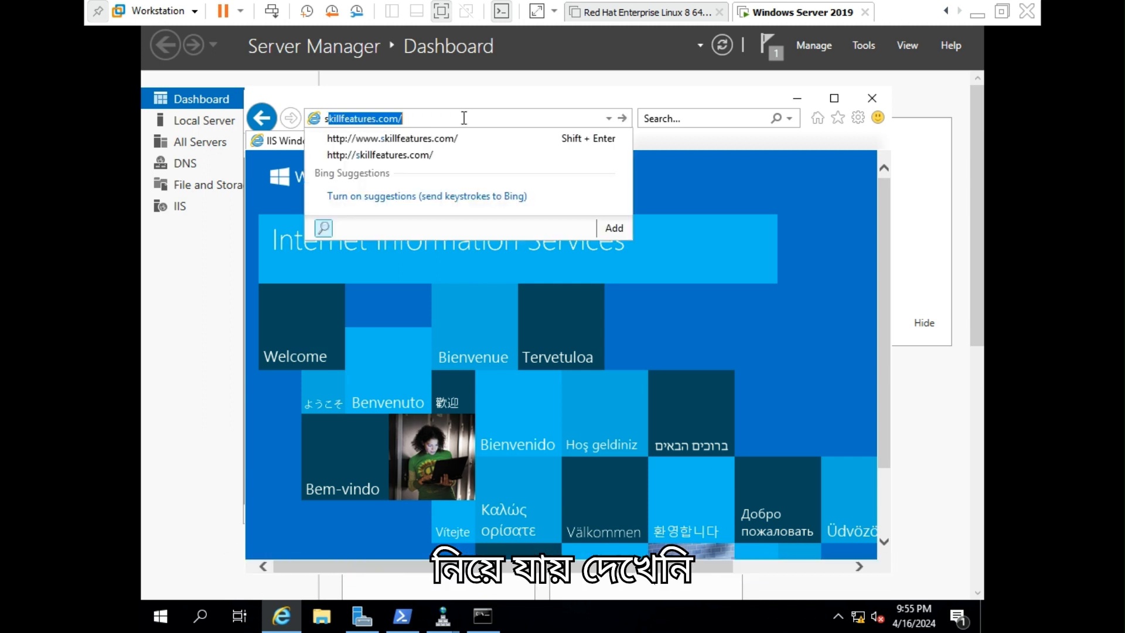
{"action": "key", "text": "shift+Return"}
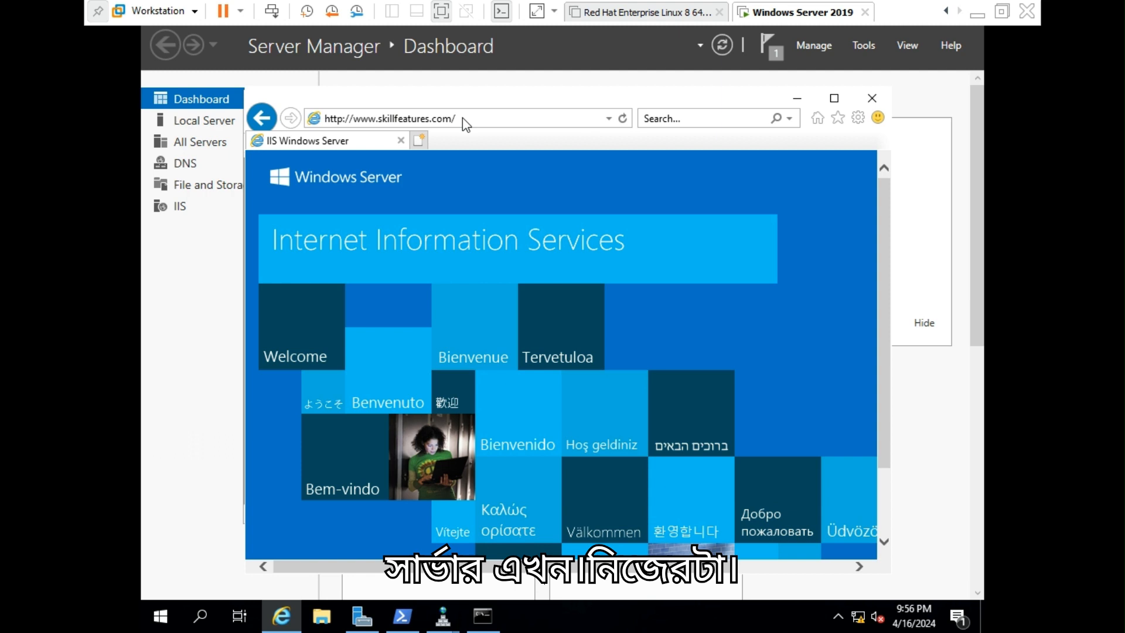
{"action": "left_click", "coordinate": [465, 119]}
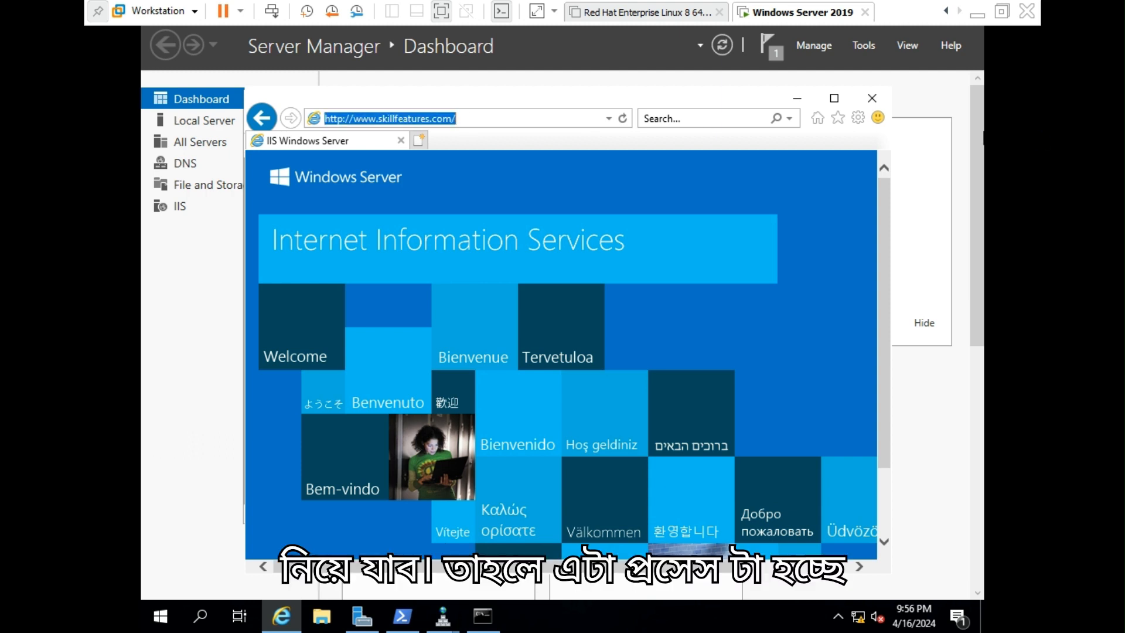
Open DNS Manager from Server Manager and display the LAB server's Forward Lookup Zones
{"action": "left_click", "coordinate": [851, 46]}
{"action": "left_click", "coordinate": [713, 141]}
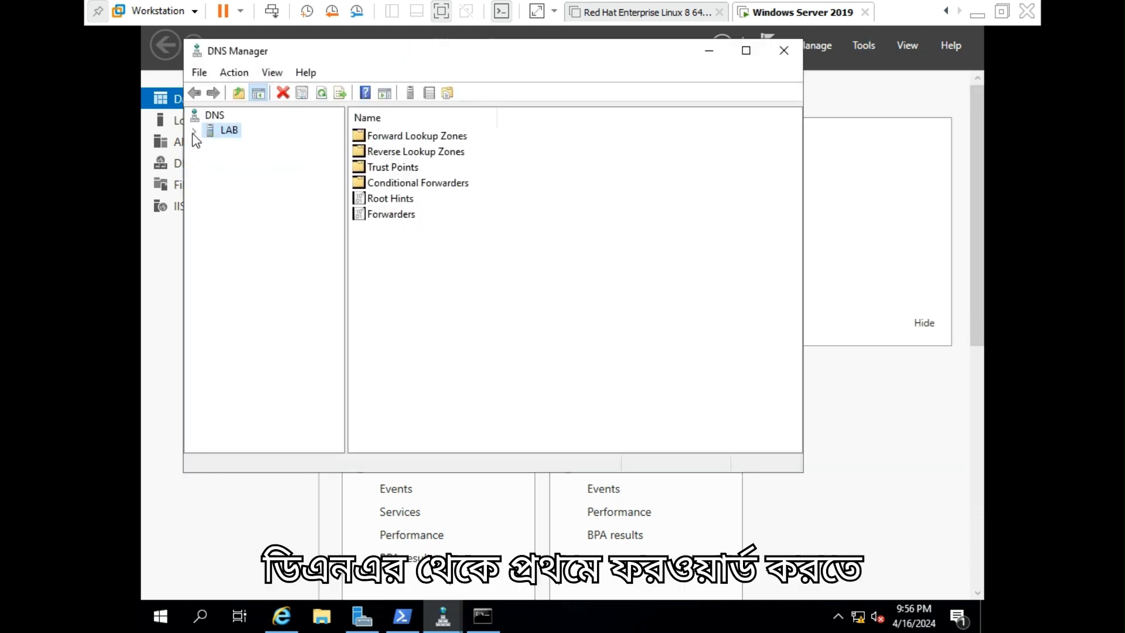
{"action": "left_click", "coordinate": [194, 130]}
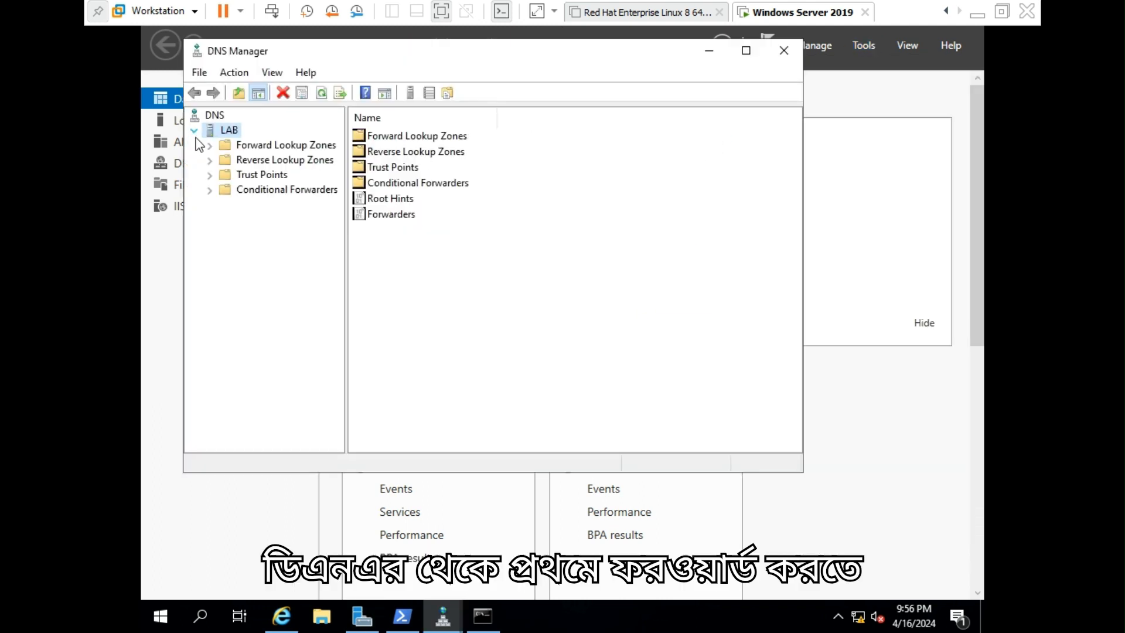
{"action": "left_click", "coordinate": [225, 148]}
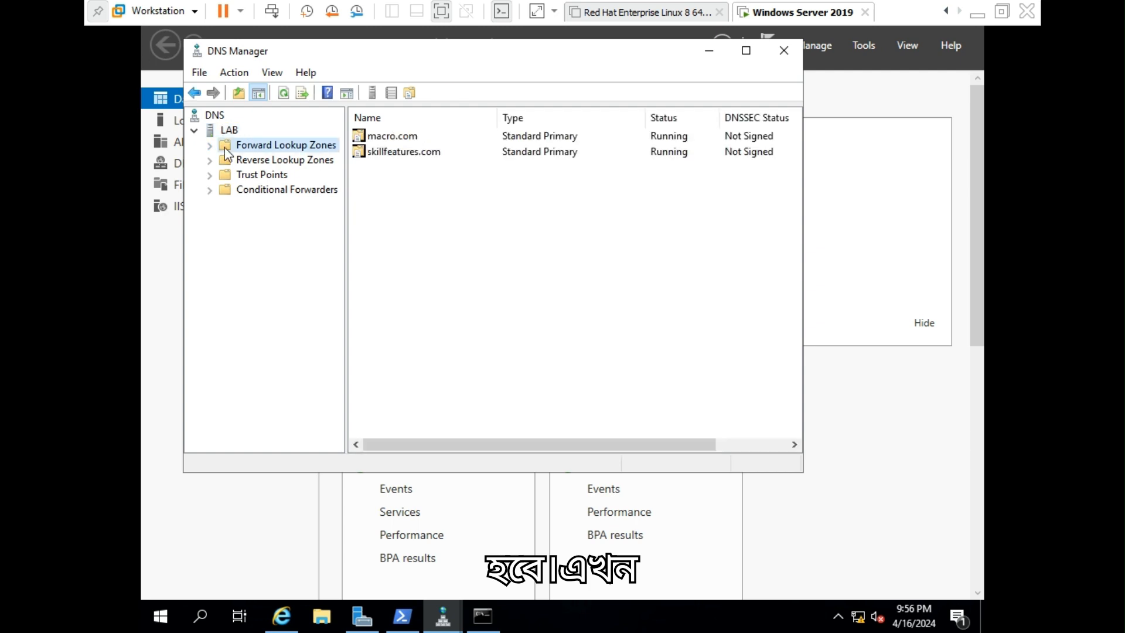
Create a primary forward lookup zone named bdserversolutions.com with the new zone file bdserversolutions.com.dns
{"action": "right_click", "coordinate": [269, 147]}
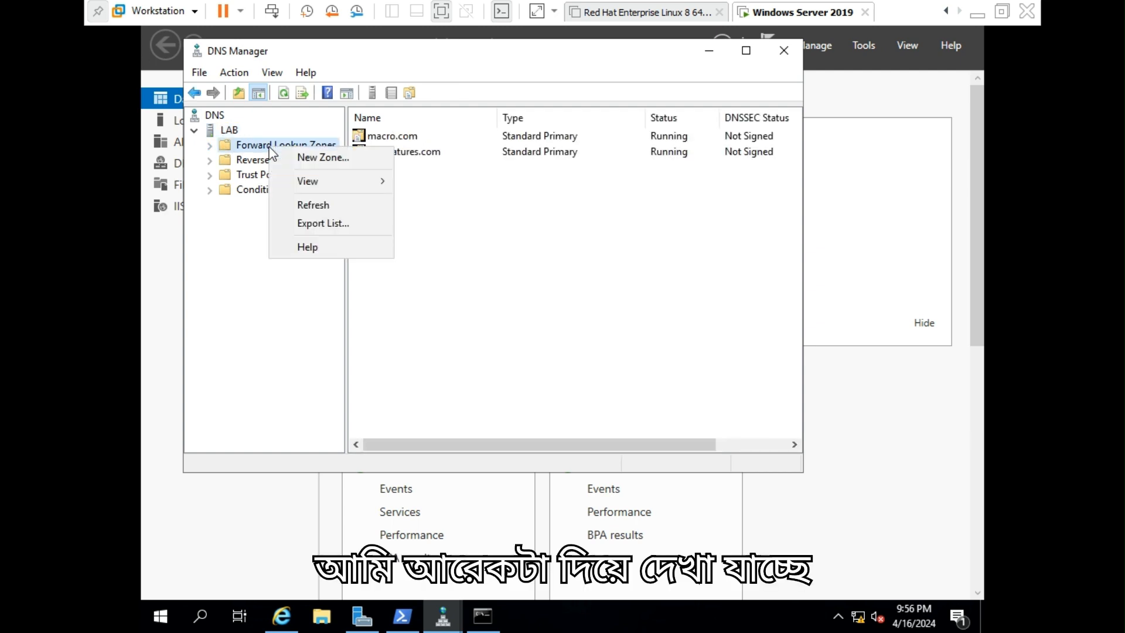
{"action": "left_click", "coordinate": [300, 158]}
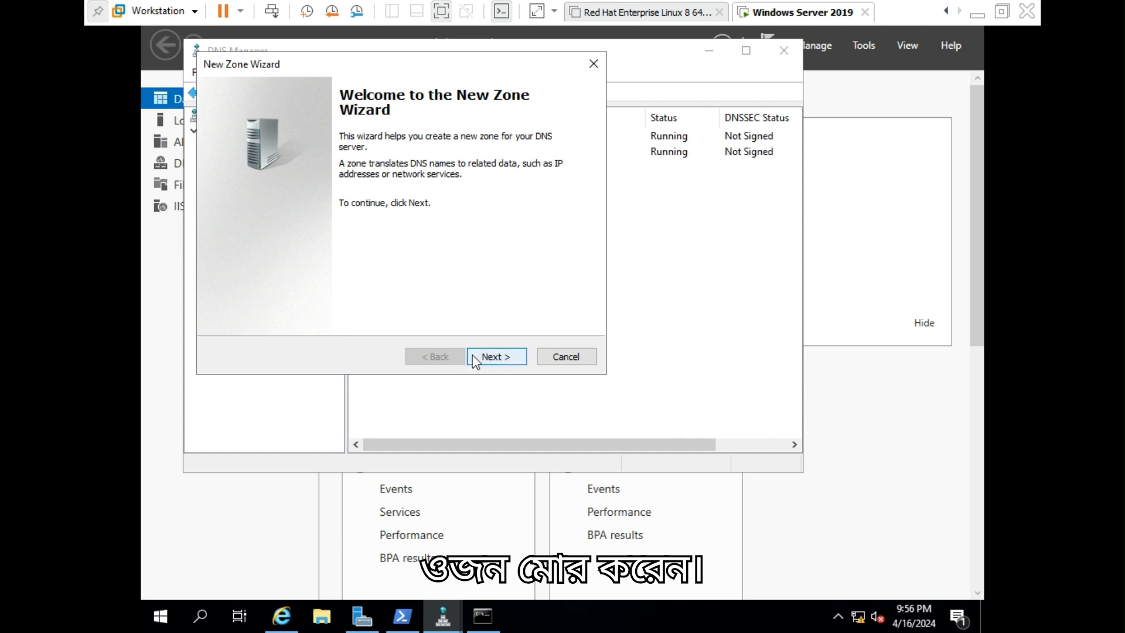
{"action": "left_click", "coordinate": [492, 356]}
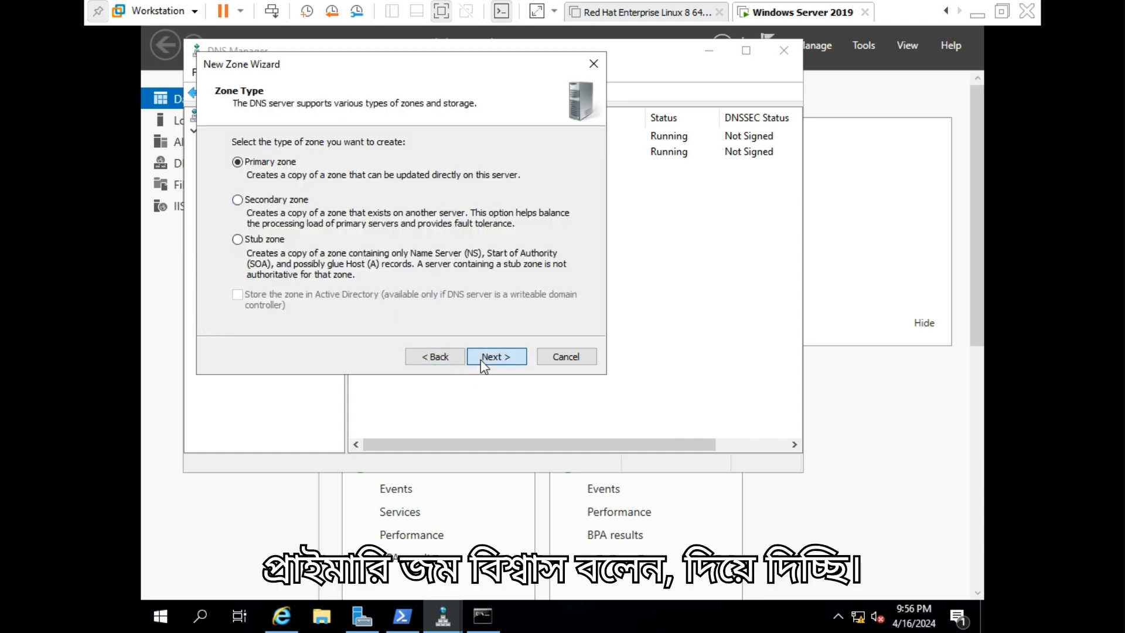
{"action": "left_click", "coordinate": [495, 356]}
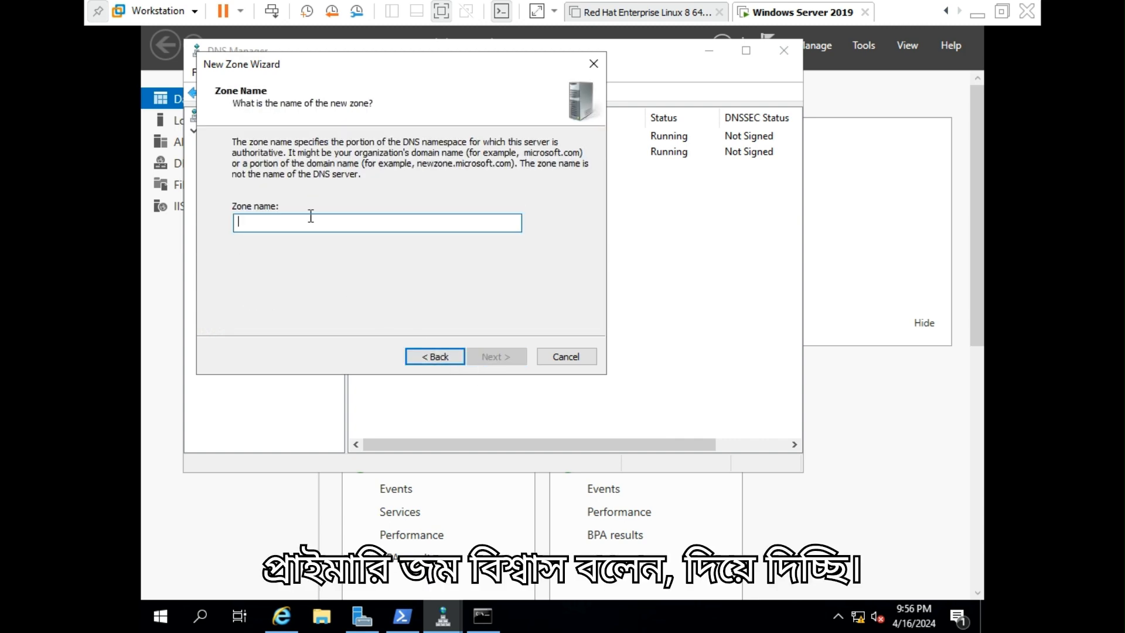
{"action": "type", "text": "bdserver"}
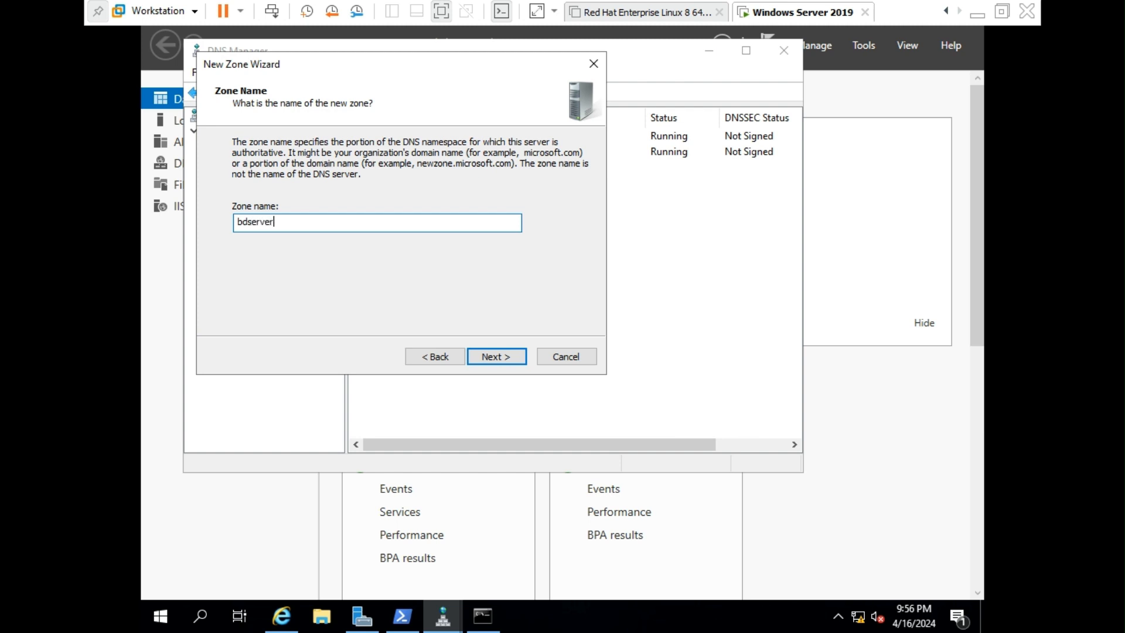
{"action": "type", "text": "solution"}
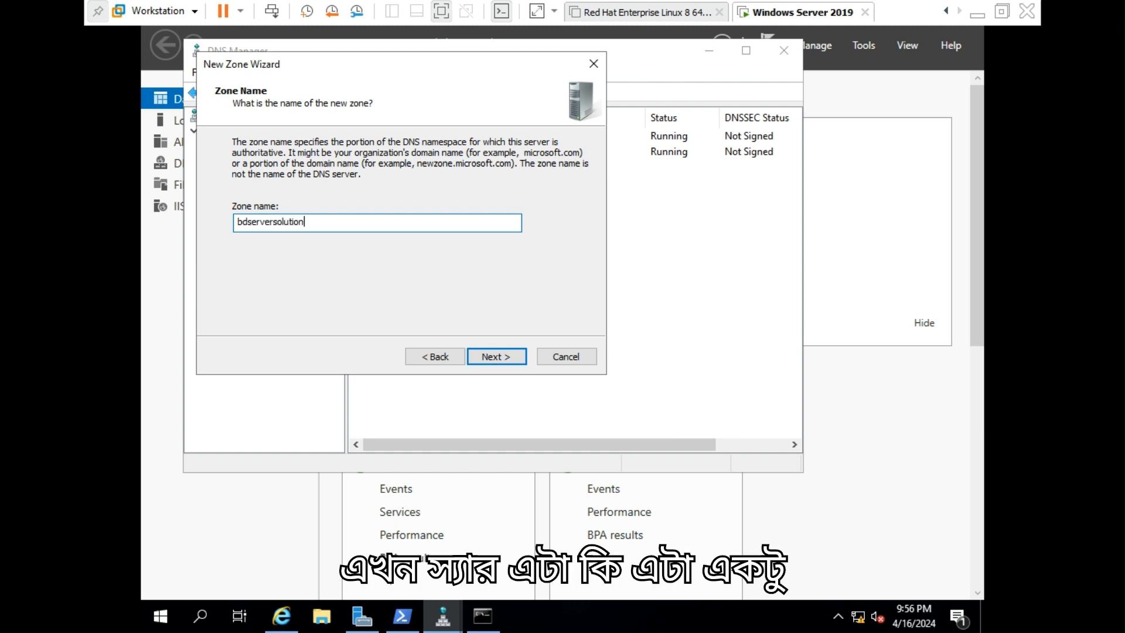
{"action": "type", "text": "s.com"}
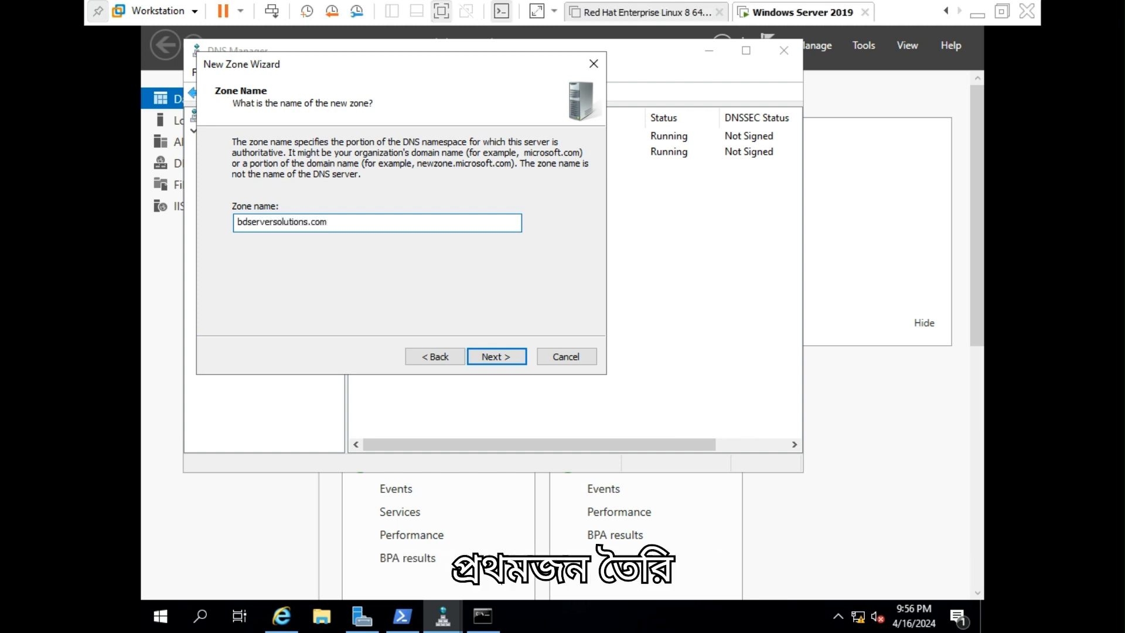
{"action": "left_click", "coordinate": [490, 359]}
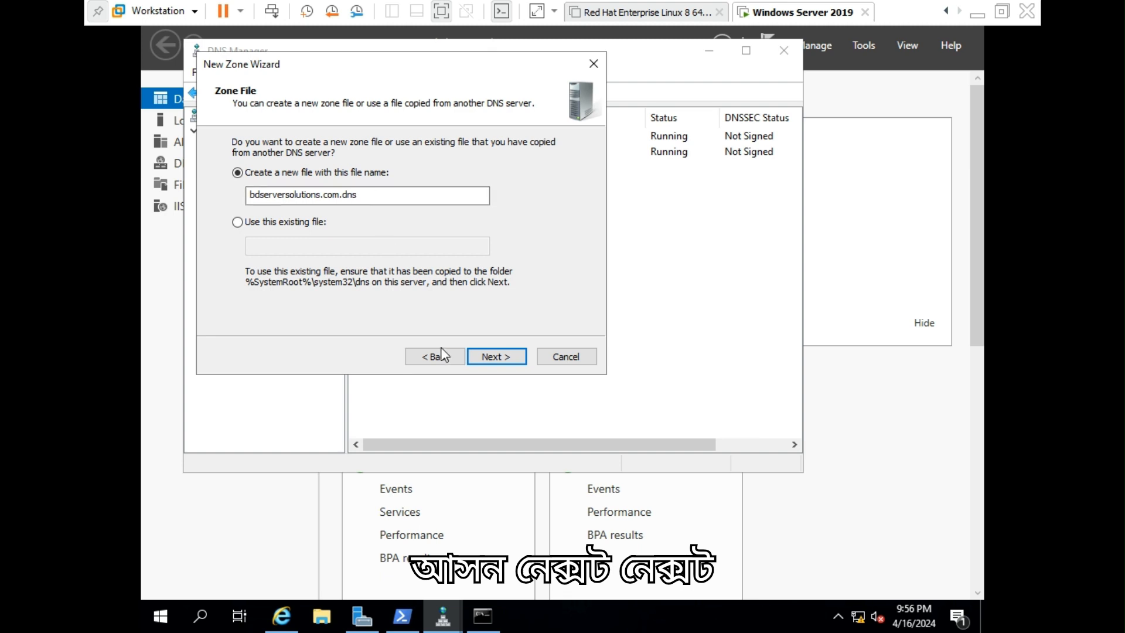
{"action": "left_click", "coordinate": [489, 356]}
{"action": "left_click", "coordinate": [489, 355]}
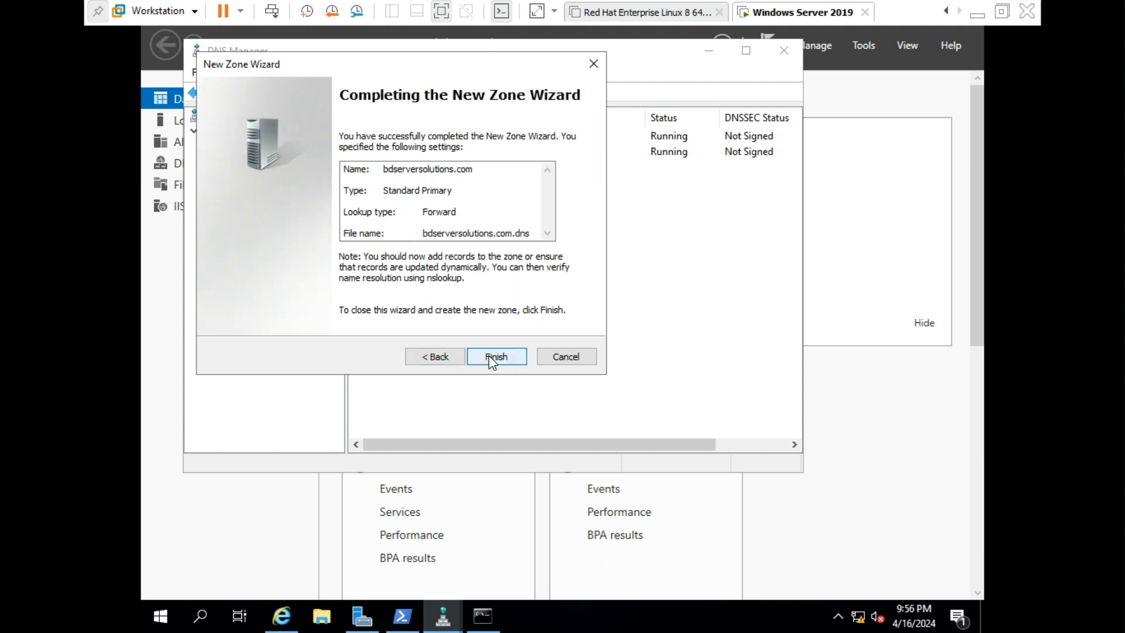
{"action": "left_click", "coordinate": [490, 356]}
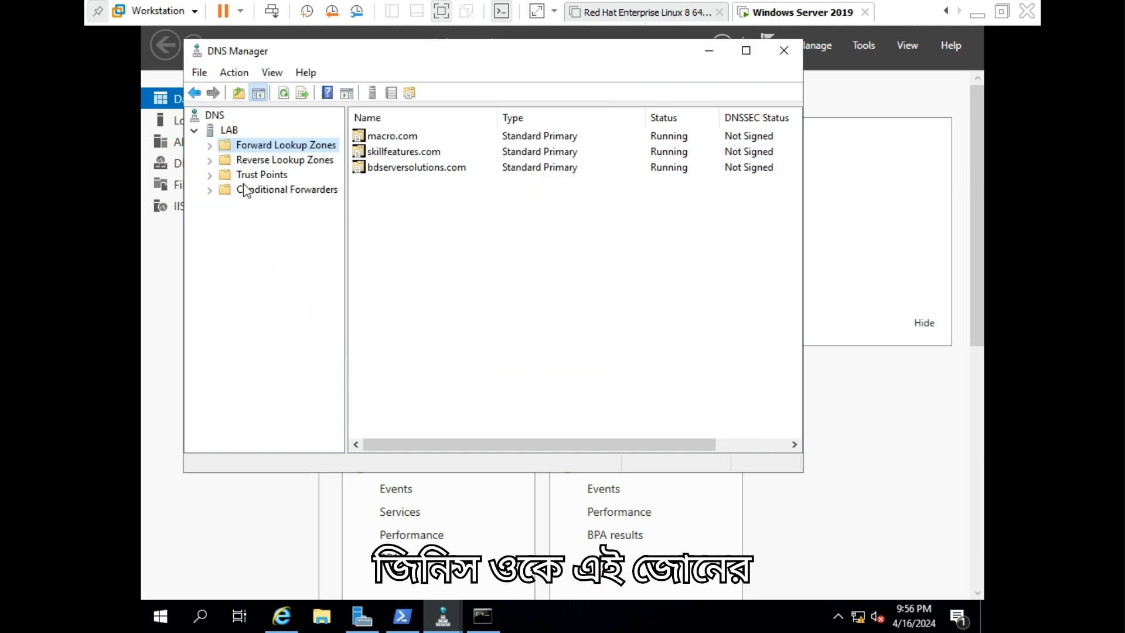
Start a new alias (CNAME) record named www in the bdserversolutions.com forward lookup zone
{"action": "left_click", "coordinate": [210, 145]}
{"action": "left_click", "coordinate": [267, 190]}
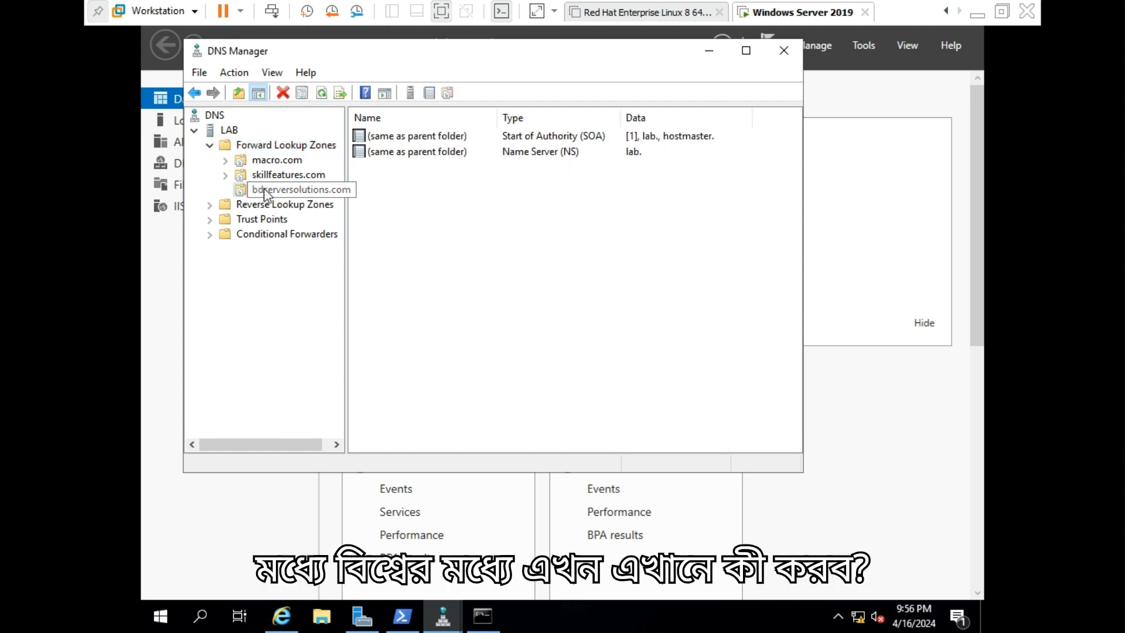
{"action": "right_click", "coordinate": [413, 177]}
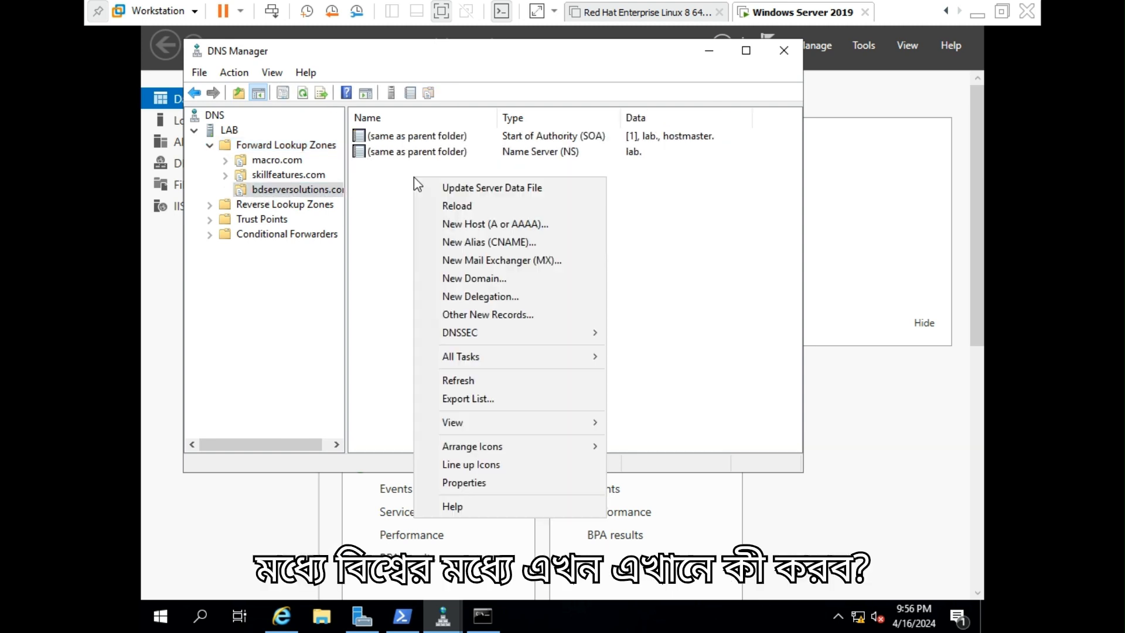
{"action": "left_click", "coordinate": [480, 242]}
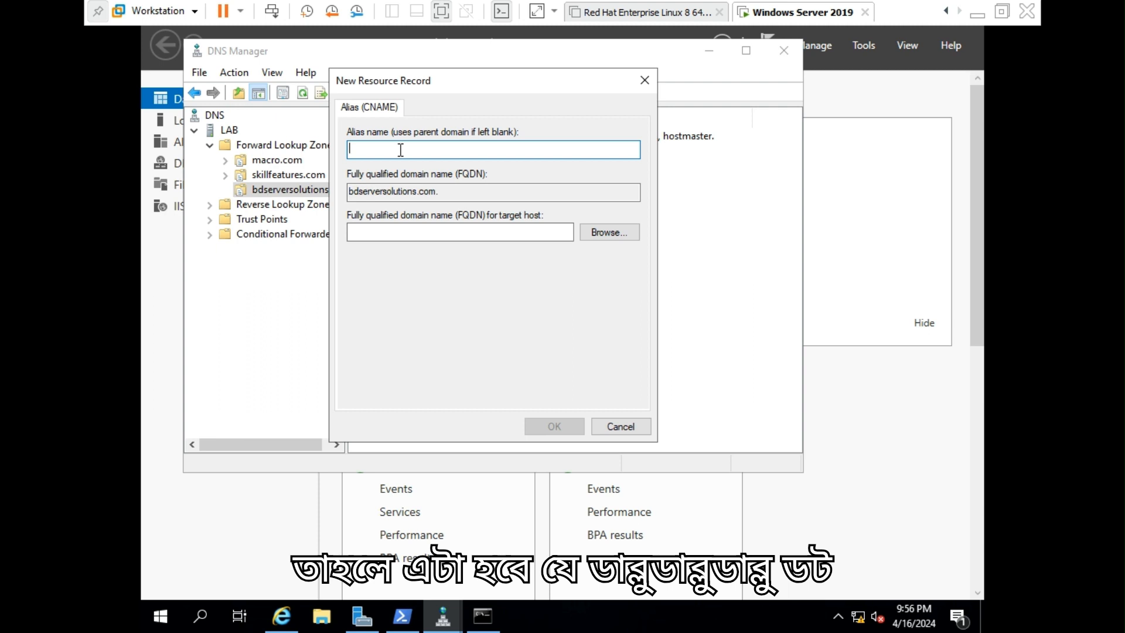
{"action": "type", "text": "www"}
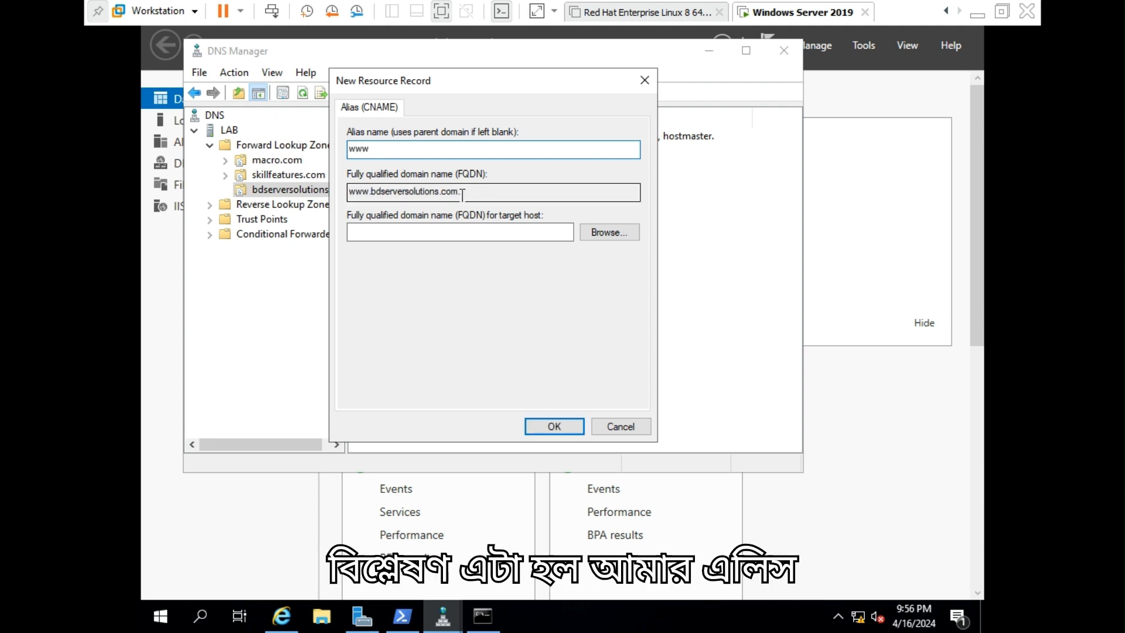
{"action": "left_click_drag", "start_coordinate": [477, 192], "coordinate": [338, 141]}
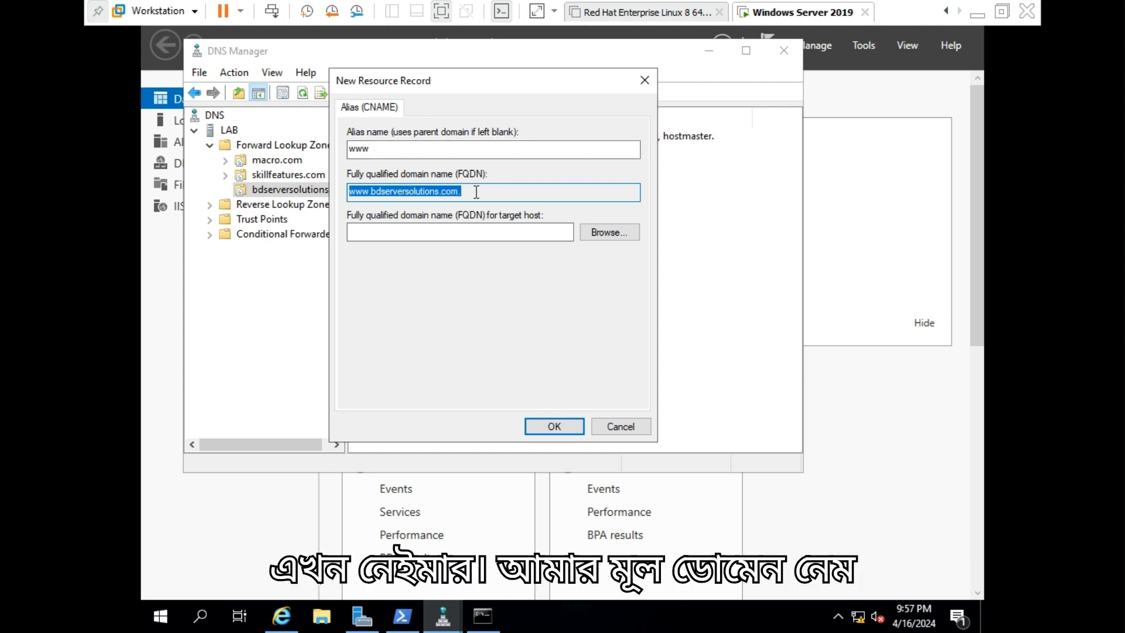
{"action": "left_click", "coordinate": [436, 232]}
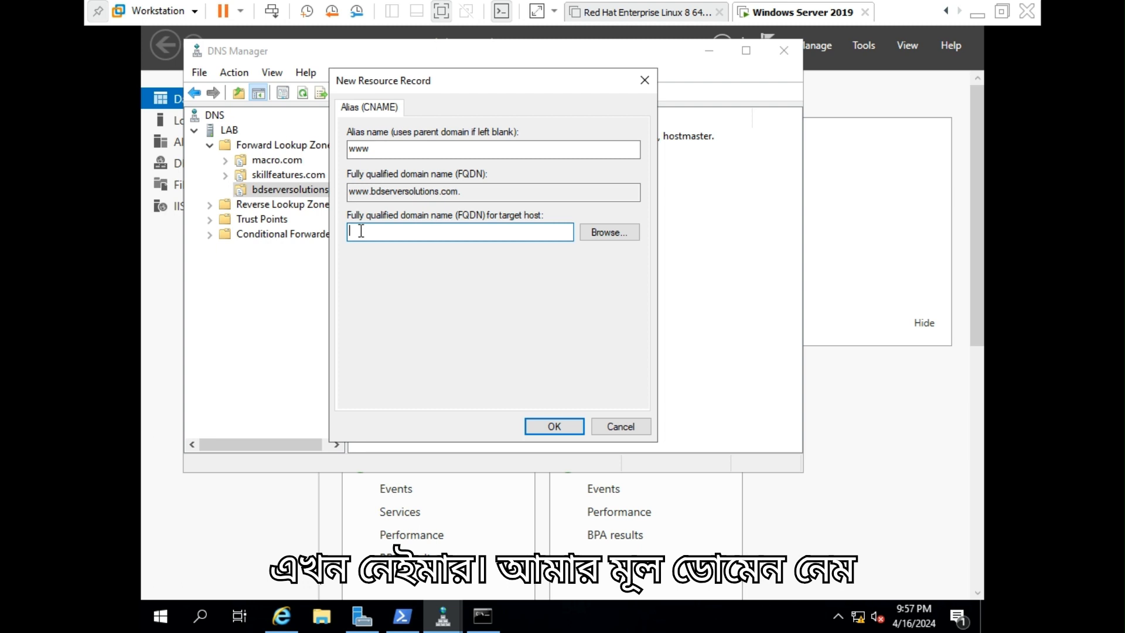
{"action": "left_click", "coordinate": [609, 232]}
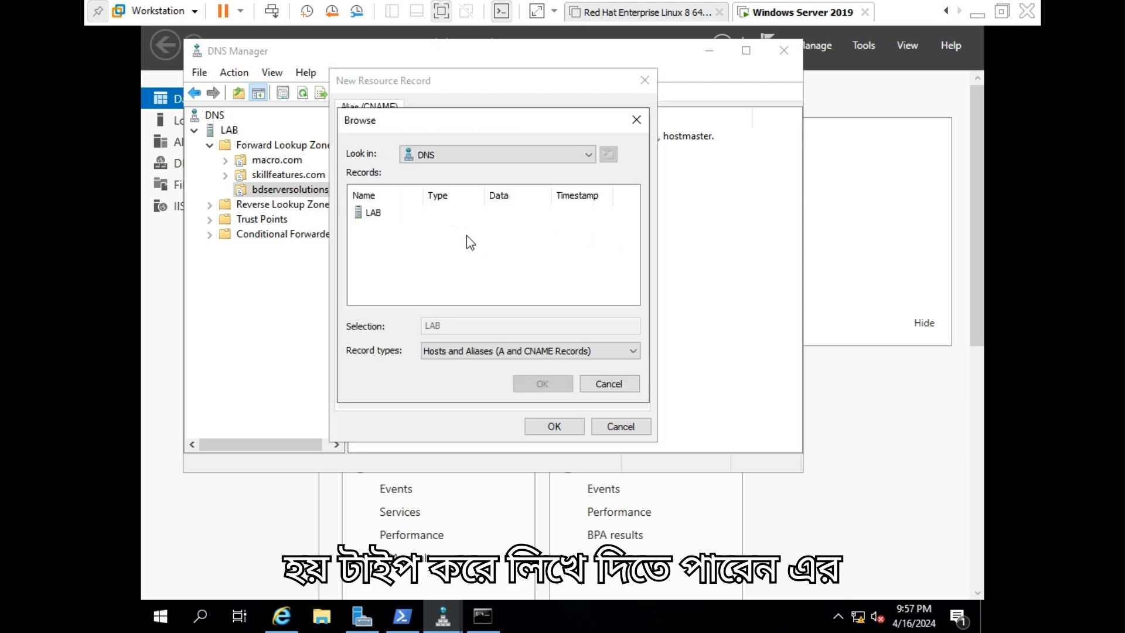
{"action": "double_click", "coordinate": [373, 217]}
{"action": "double_click", "coordinate": [376, 213]}
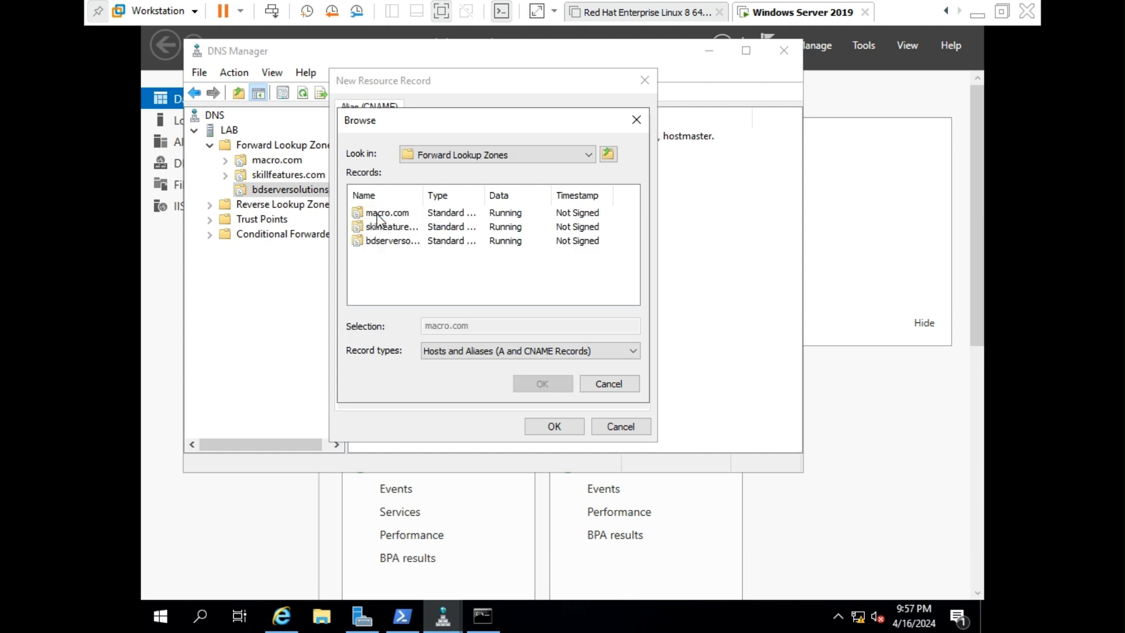
{"action": "double_click", "coordinate": [383, 214]}
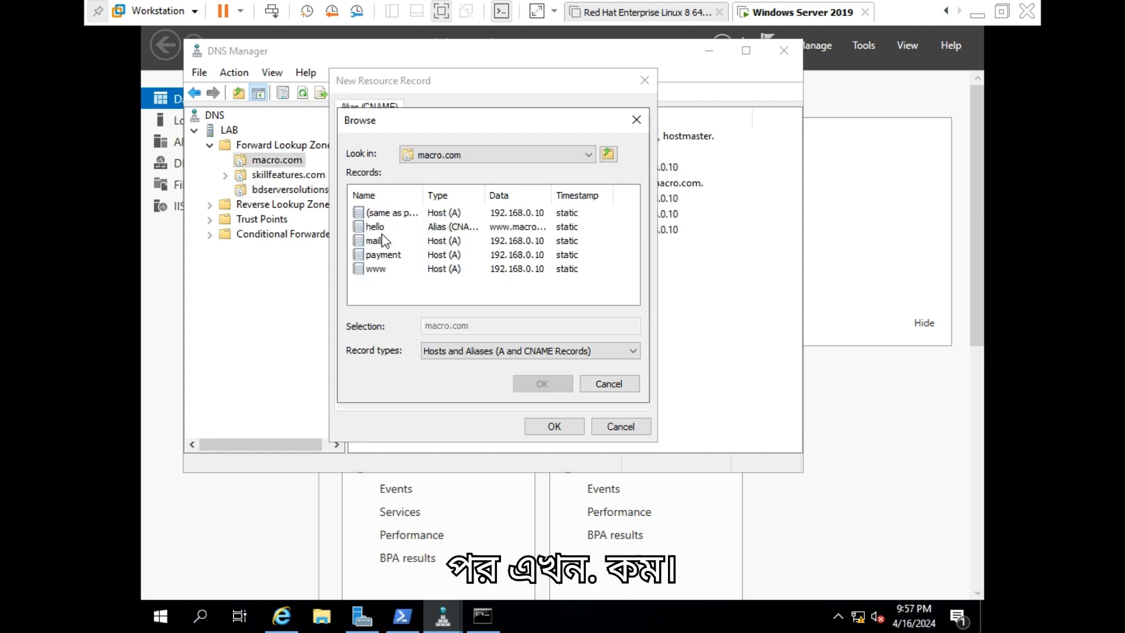
{"action": "left_click", "coordinate": [378, 269]}
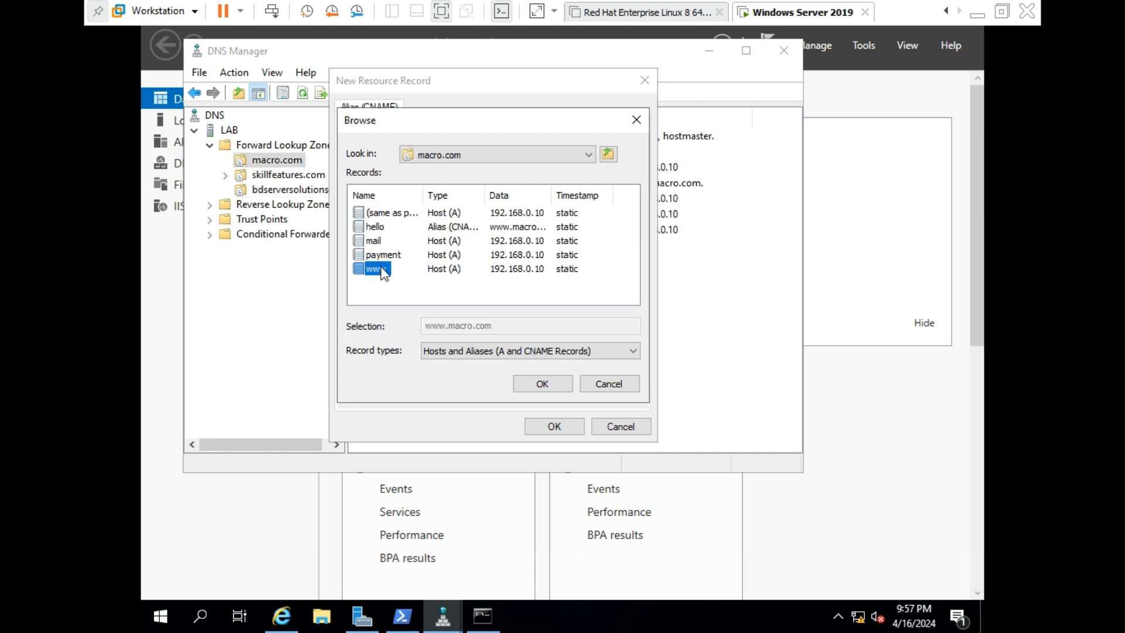
{"action": "double_click", "coordinate": [381, 270]}
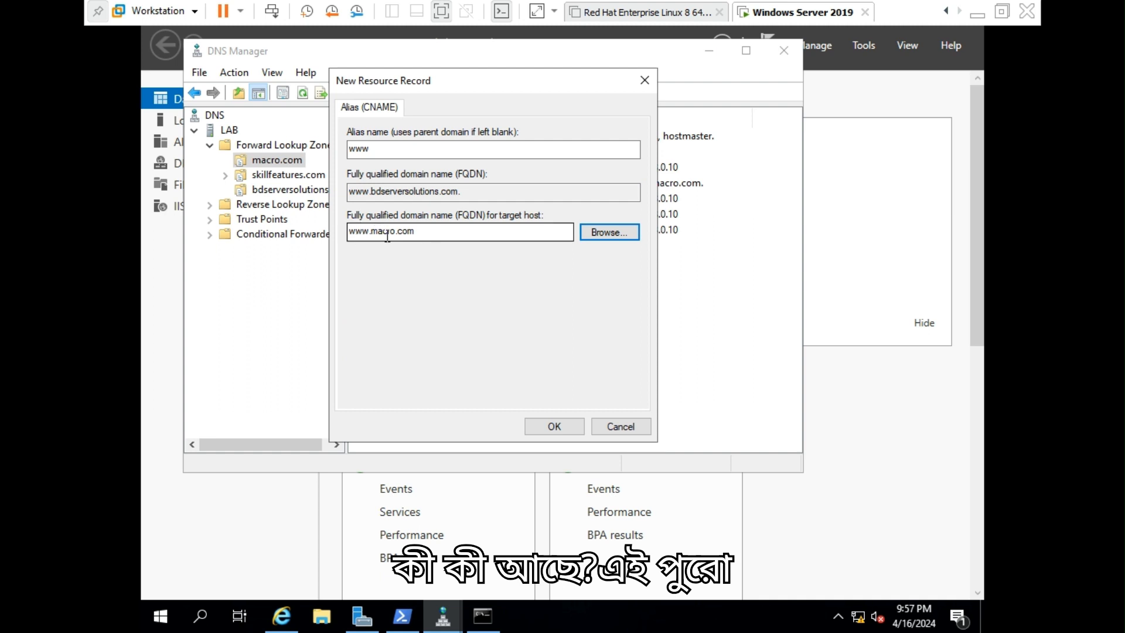
{"action": "double_click", "coordinate": [460, 191]}
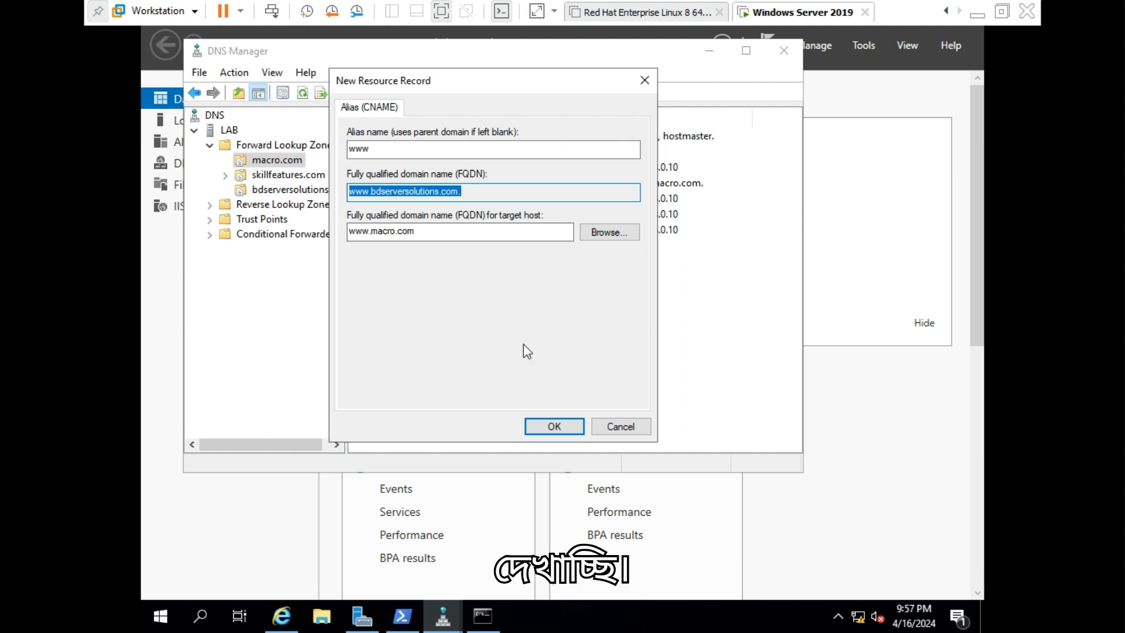
{"action": "left_click", "coordinate": [554, 426]}
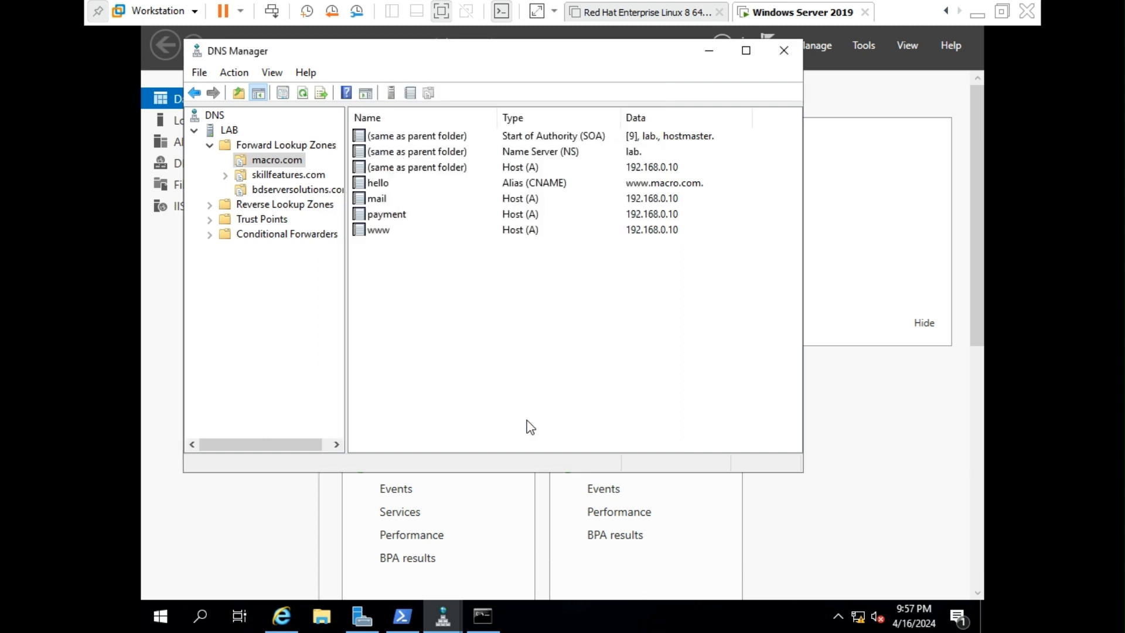
{"action": "left_click", "coordinate": [272, 147]}
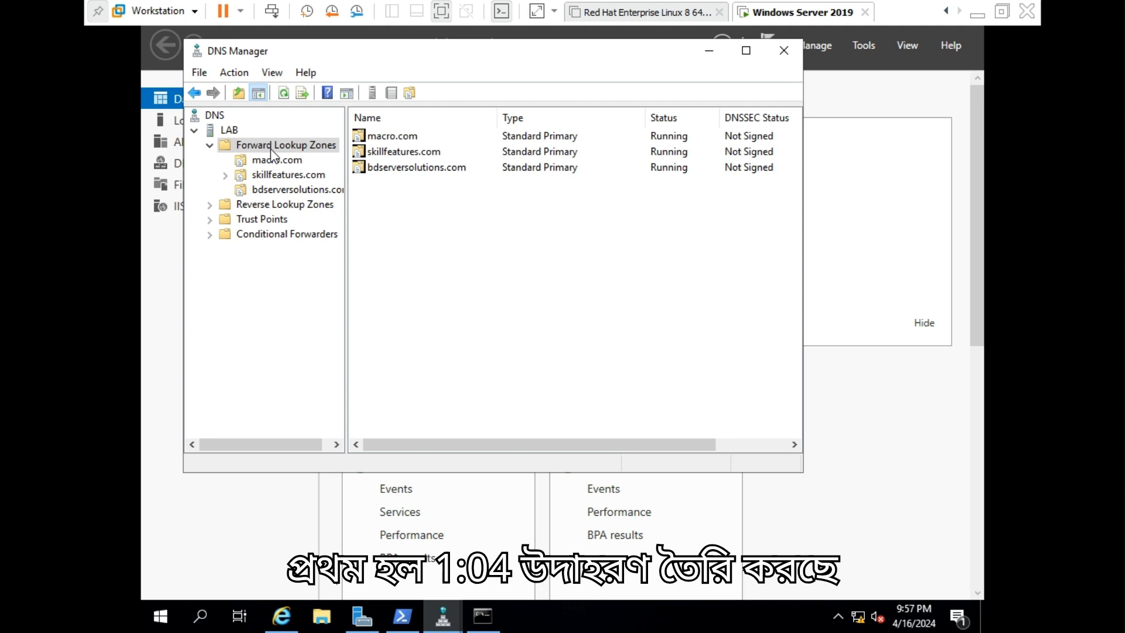
{"action": "left_click", "coordinate": [280, 192]}
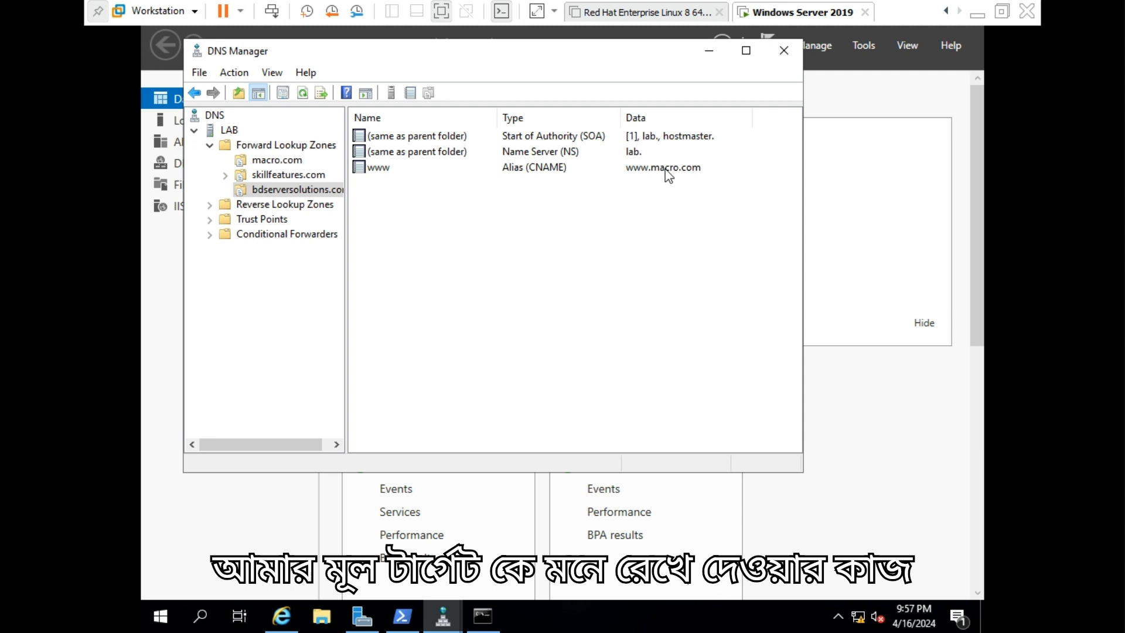
{"action": "left_click", "coordinate": [283, 616]}
{"action": "left_click", "coordinate": [415, 117]}
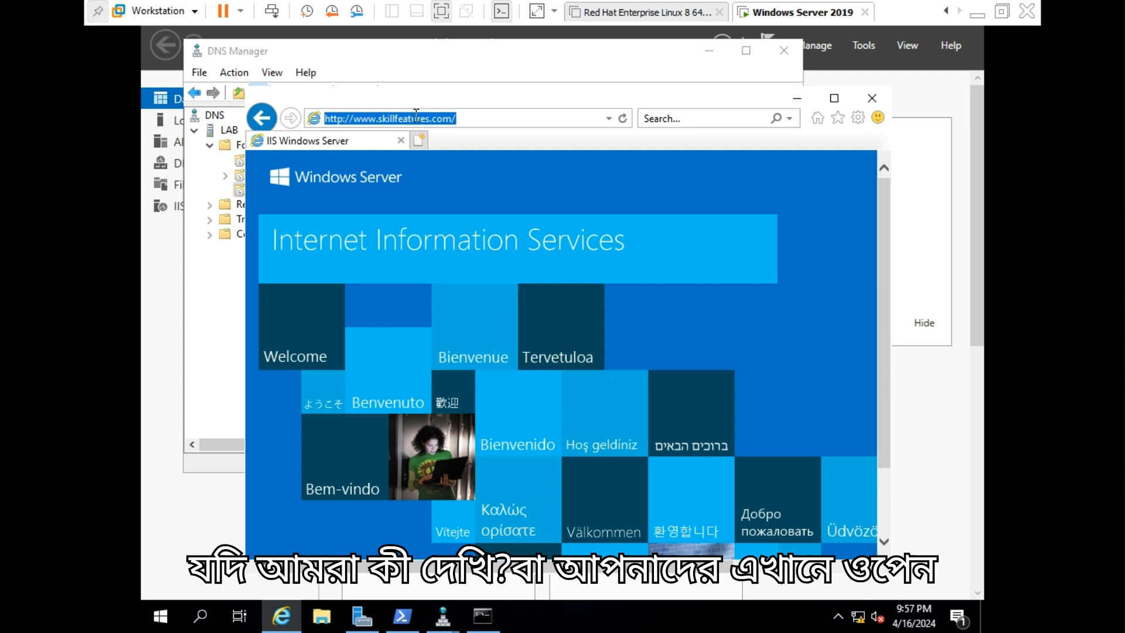
{"action": "key", "text": "super+r"}
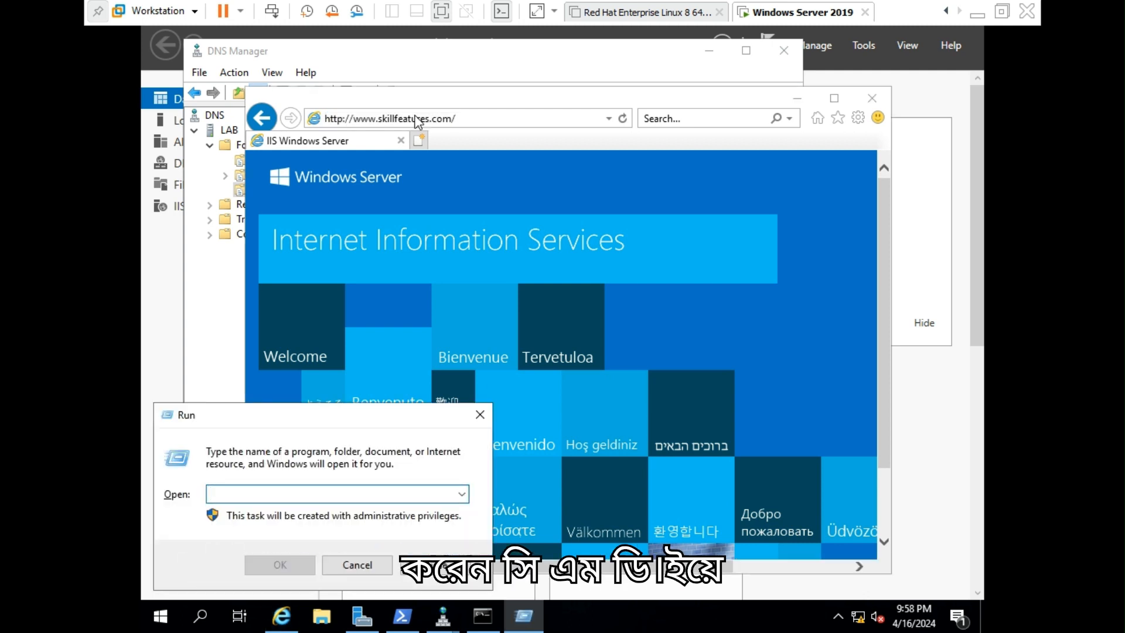
{"action": "type", "text": "cmd"}
{"action": "key", "text": "Return"}
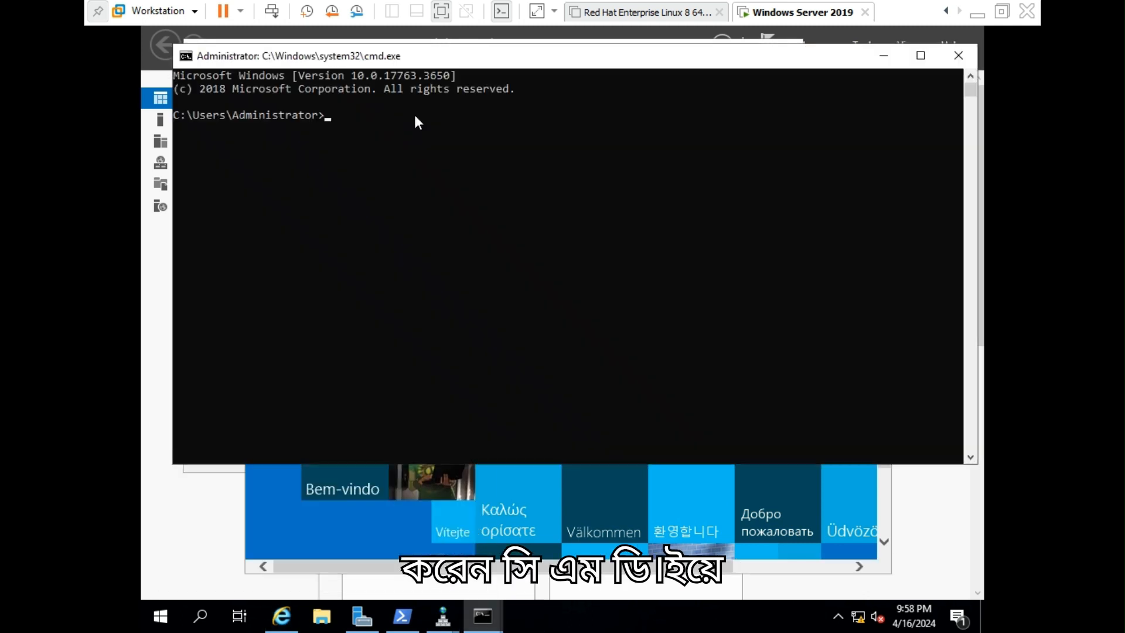
{"action": "type", "text": "ping www"}
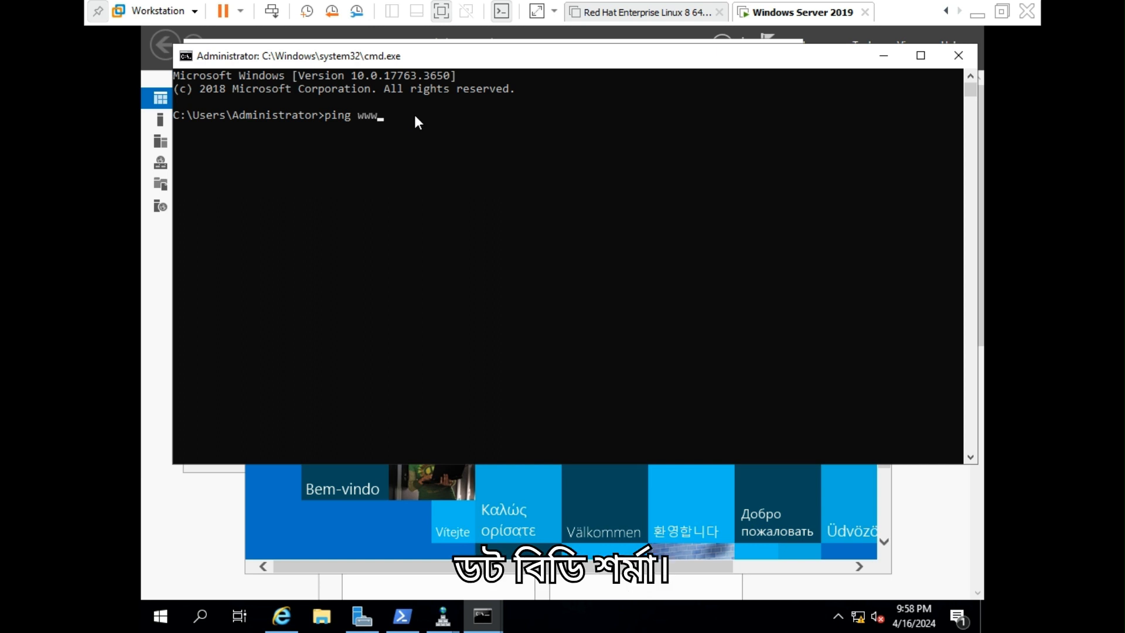
{"action": "type", "text": ".bdserver"}
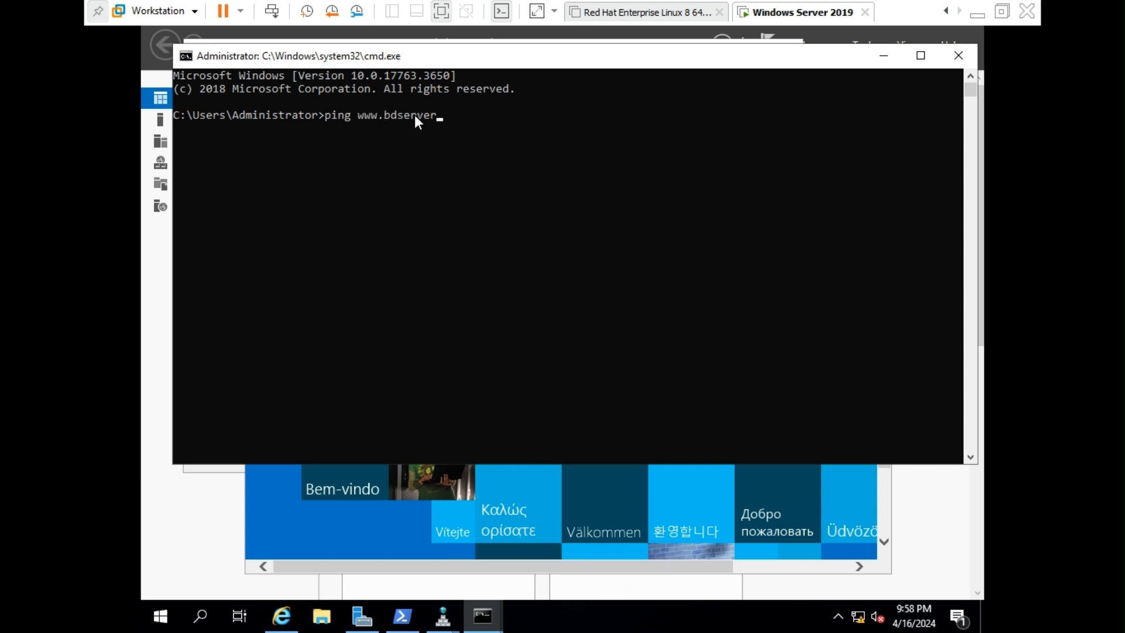
{"action": "type", "text": "solutions.com"}
{"action": "key", "text": "Return"}
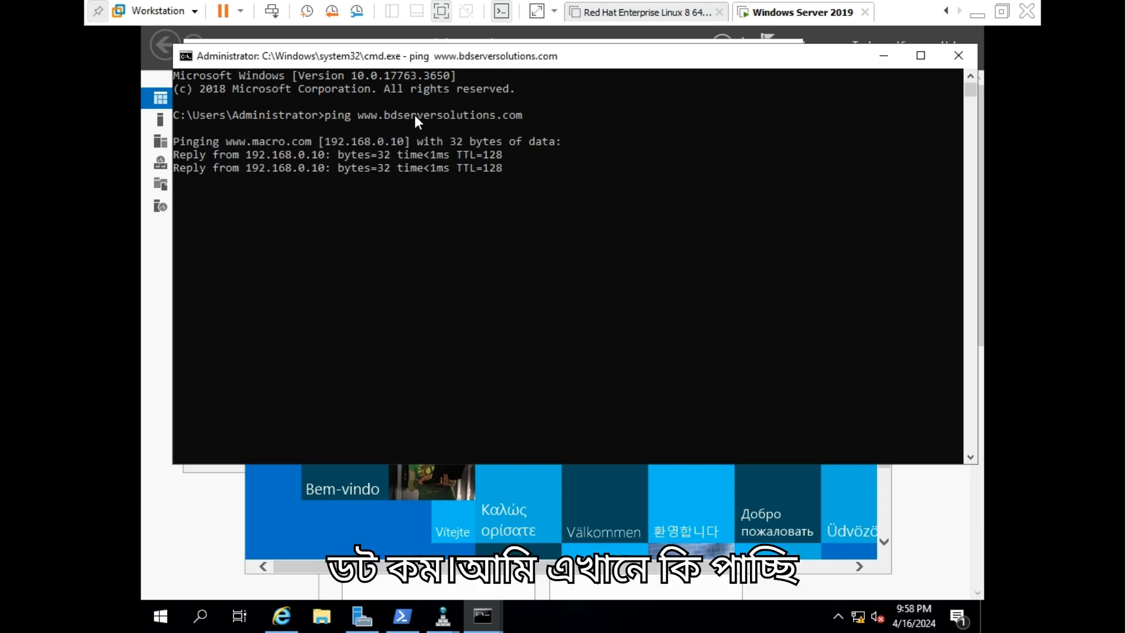
{"action": "left_click_drag", "start_coordinate": [329, 146], "coordinate": [406, 146]}
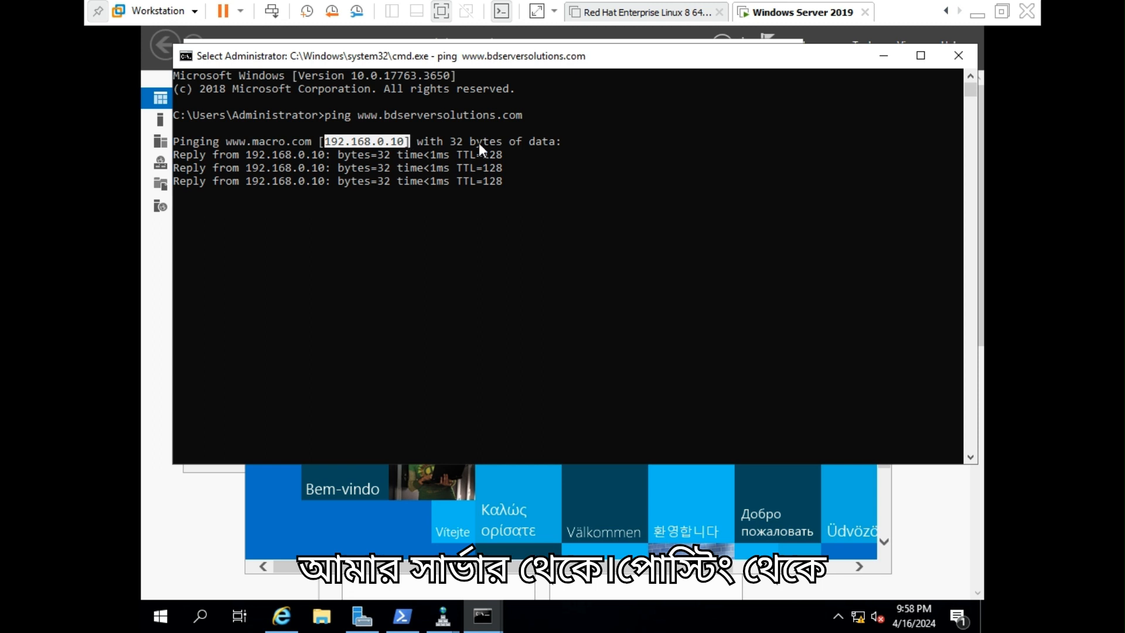
{"action": "left_click_drag", "start_coordinate": [357, 113], "coordinate": [519, 116]}
{"action": "right_click", "coordinate": [503, 115]}
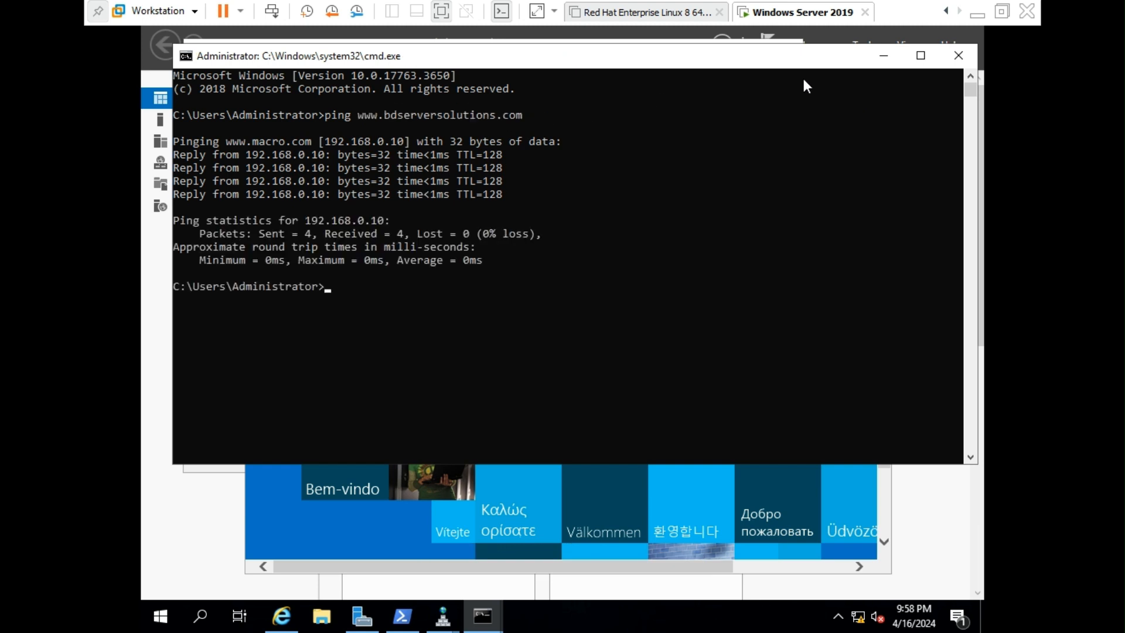
{"action": "left_click", "coordinate": [883, 55]}
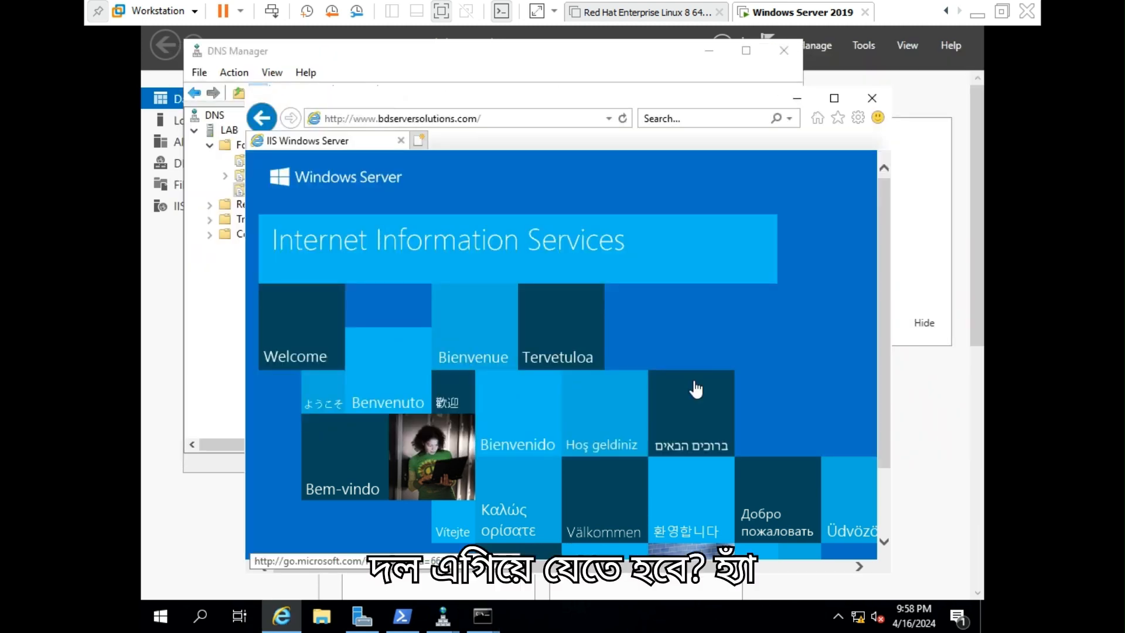
{"action": "scroll", "coordinate": [696, 388], "scroll_direction": "down", "scroll_amount": 3}
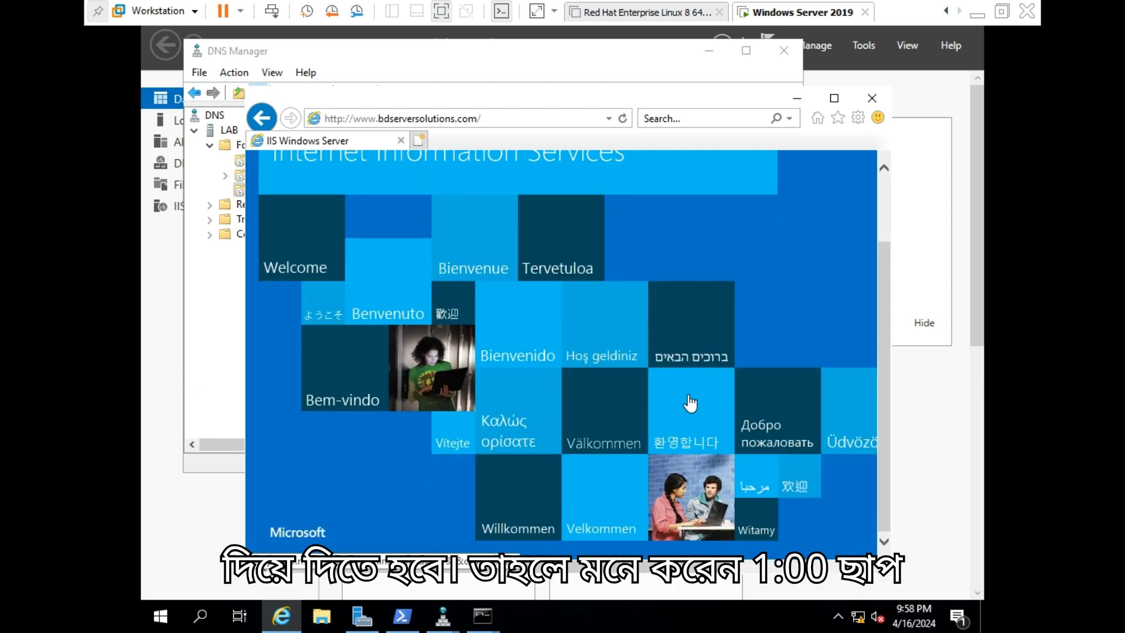
{"action": "left_click", "coordinate": [510, 117]}
{"action": "left_click", "coordinate": [513, 115]}
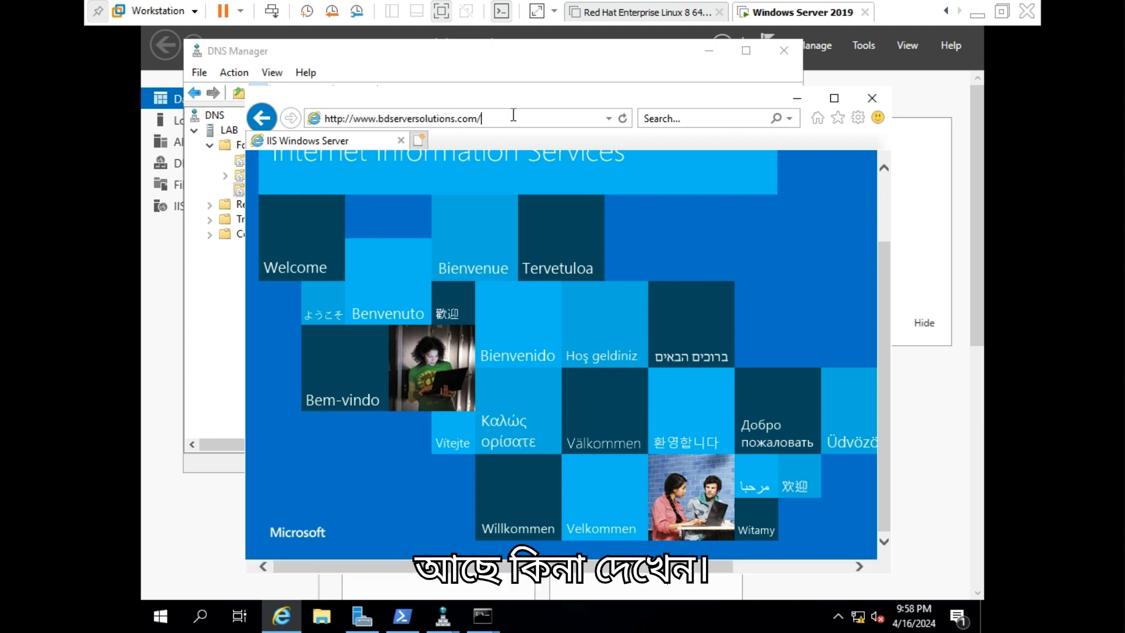
{"action": "key", "text": "Left"}
{"action": "key", "text": "Left"}
{"action": "key", "text": "Left"}
{"action": "key", "text": "Left"}
{"action": "key", "text": "Left"}
{"action": "key", "text": "Left"}
{"action": "key", "text": "Left"}
{"action": "key", "text": "Left"}
{"action": "key", "text": "Left"}
{"action": "key", "text": "Left"}
{"action": "key", "text": "Left"}
{"action": "key", "text": "Left"}
{"action": "key", "text": "Left"}
{"action": "key", "text": "Left"}
{"action": "key", "text": "Left"}
{"action": "key", "text": "Left"}
{"action": "key", "text": "Left"}
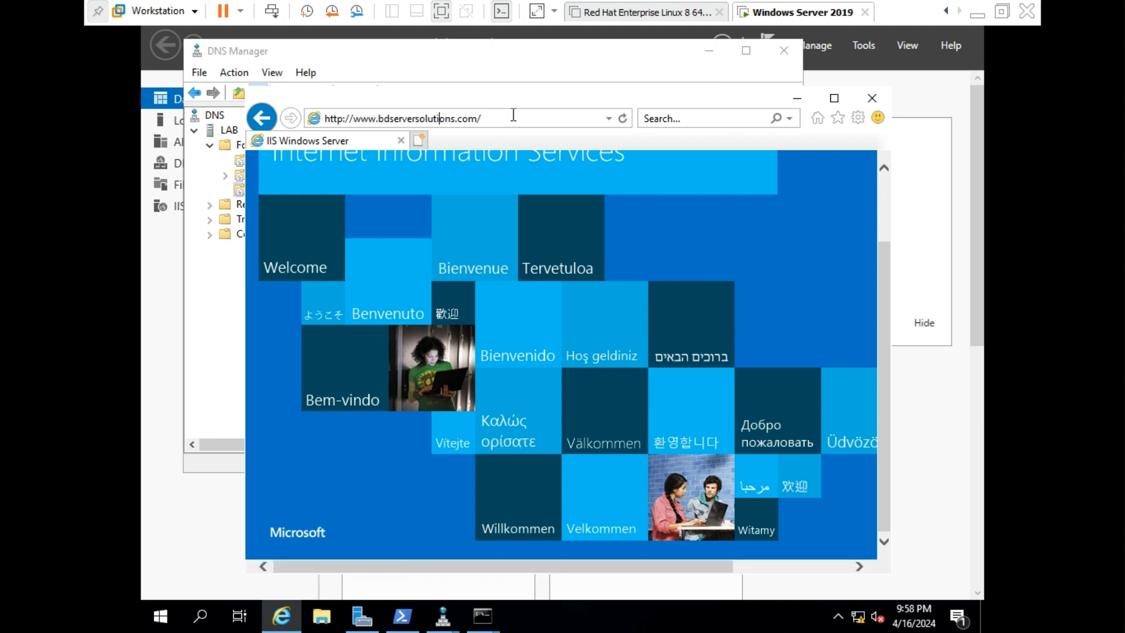
{"action": "key", "text": "Left"}
{"action": "key", "text": "Left"}
{"action": "key", "text": "BackSpace"}
{"action": "key", "text": "BackSpace"}
{"action": "key", "text": "BackSpace"}
{"action": "key", "text": "BackSpace"}
{"action": "key", "text": "BackSpace"}
{"action": "key", "text": "BackSpace"}
{"action": "key", "text": "BackSpace"}
{"action": "key", "text": "BackSpace"}
{"action": "key", "text": "BackSpace"}
{"action": "key", "text": "BackSpace"}
{"action": "key", "text": "BackSpace"}
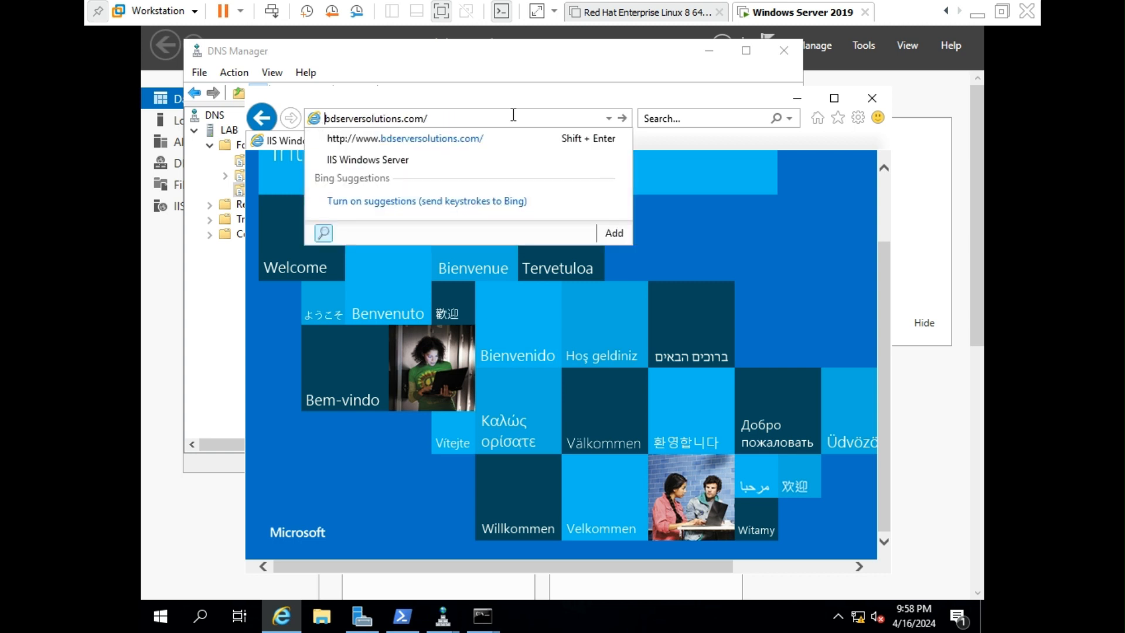
{"action": "key", "text": "Return"}
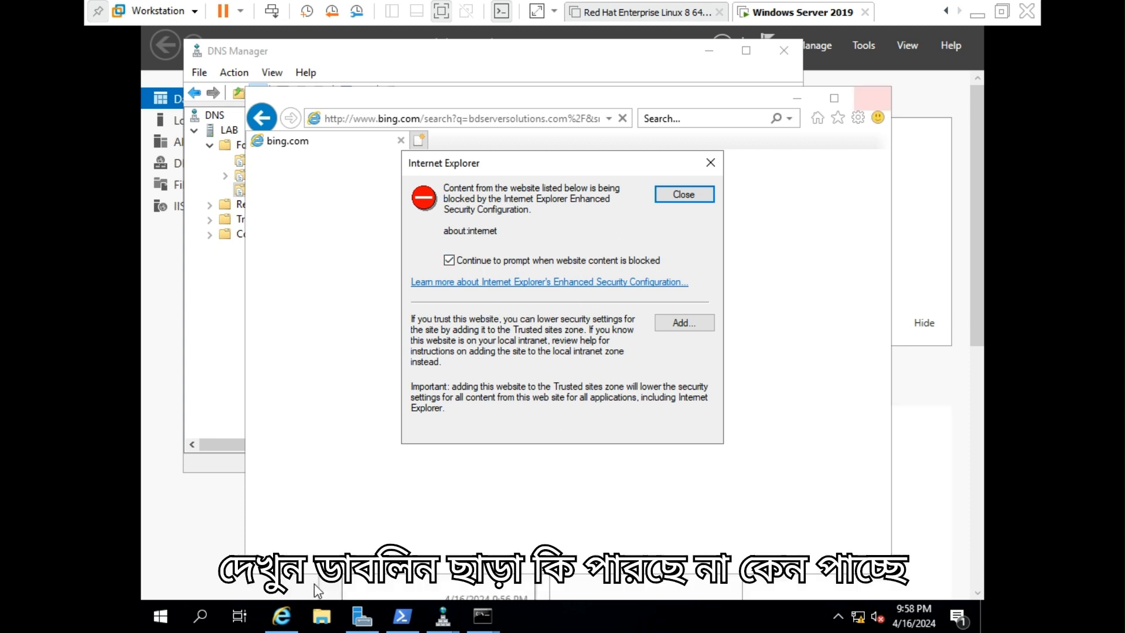
{"action": "left_click", "coordinate": [710, 162]}
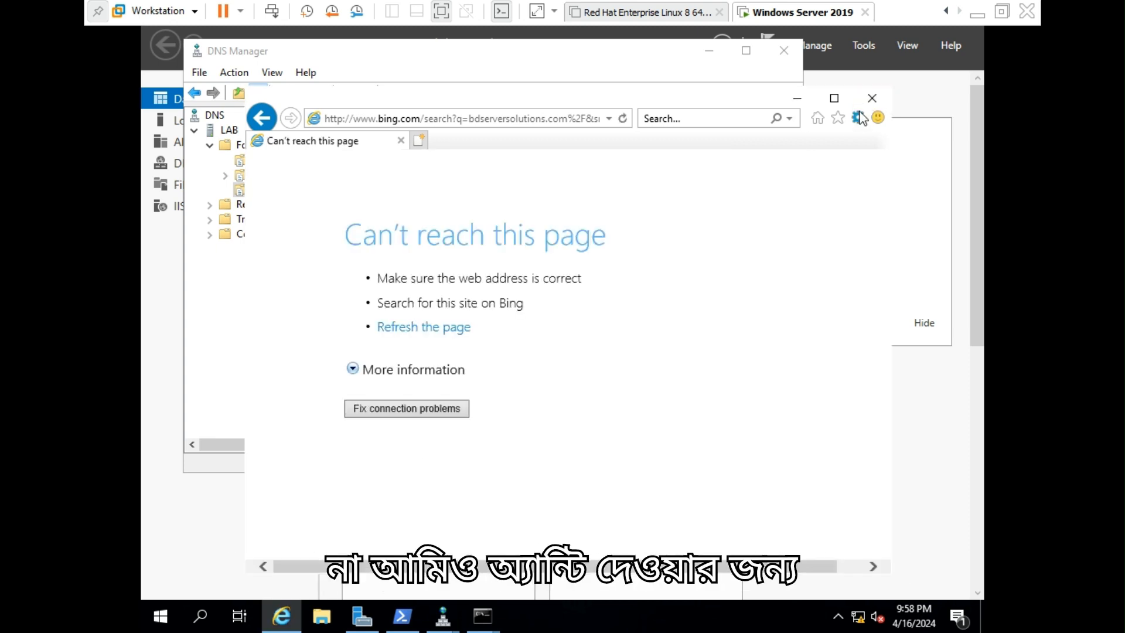
Restart the browser and load bdserversolutions.com
{"action": "left_click", "coordinate": [872, 97]}
{"action": "left_click", "coordinate": [281, 615]}
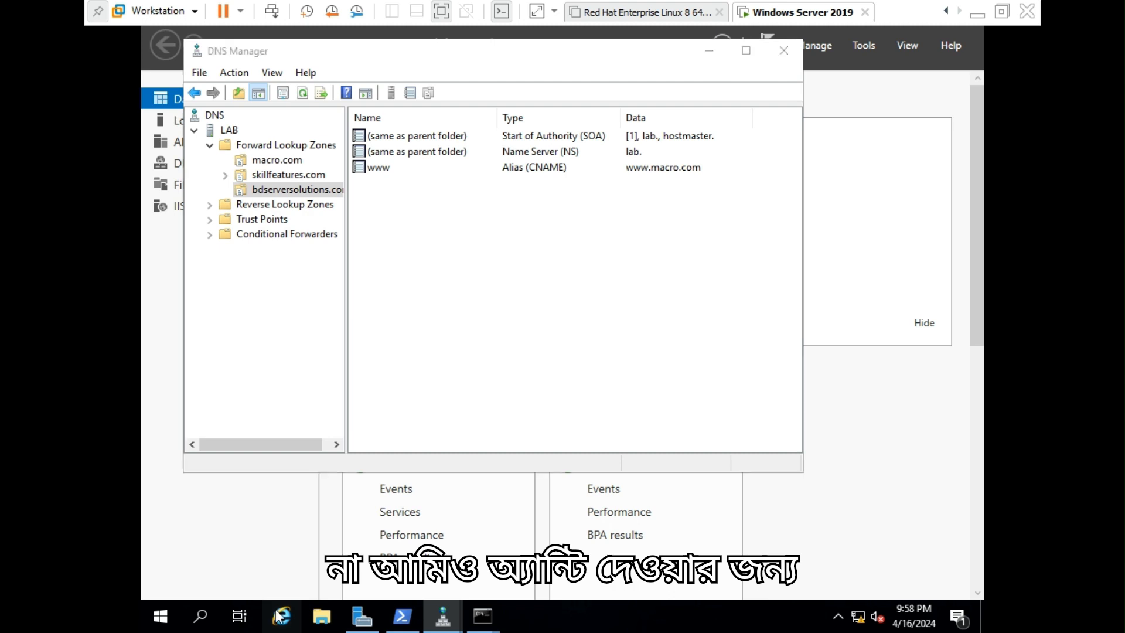
{"action": "left_click", "coordinate": [481, 118]}
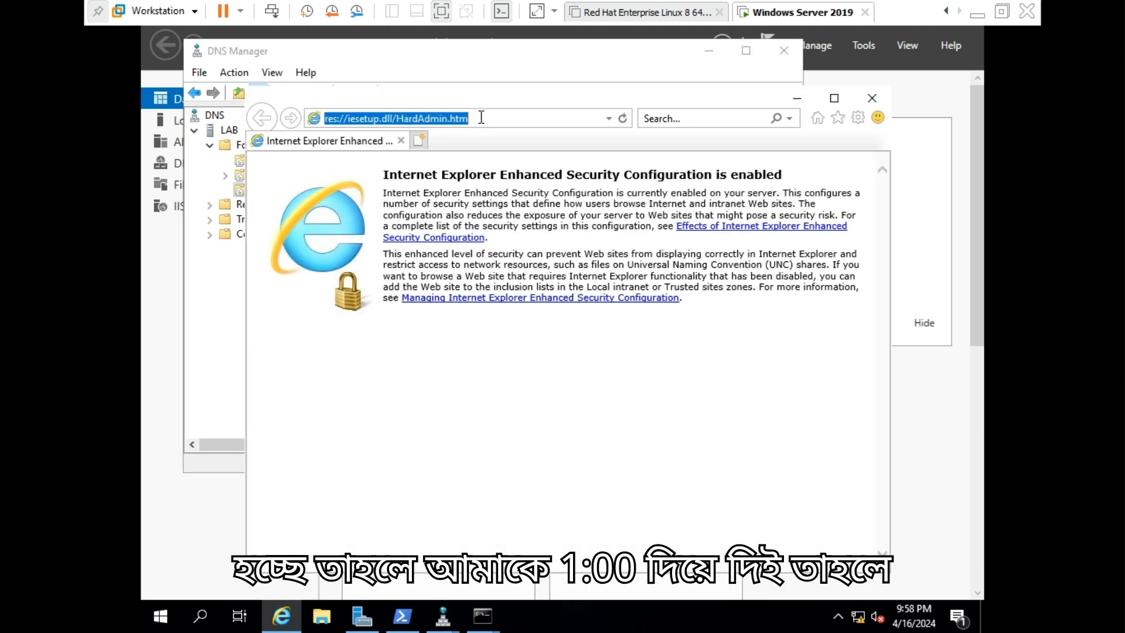
{"action": "type", "text": "bdserversolutions.com/"}
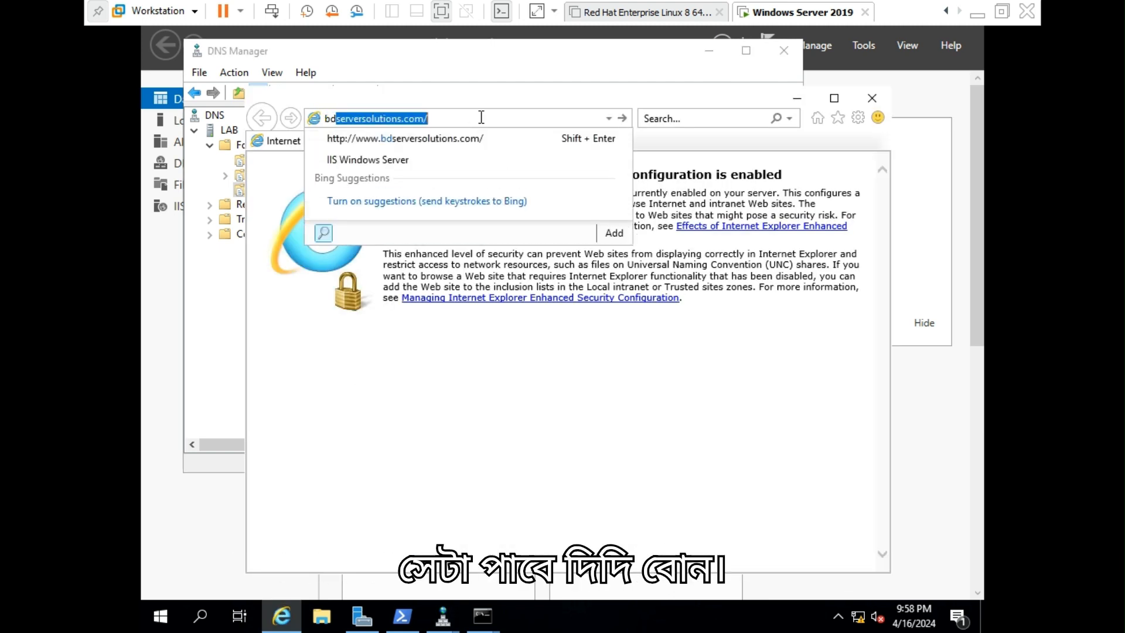
{"action": "key", "text": "Return"}
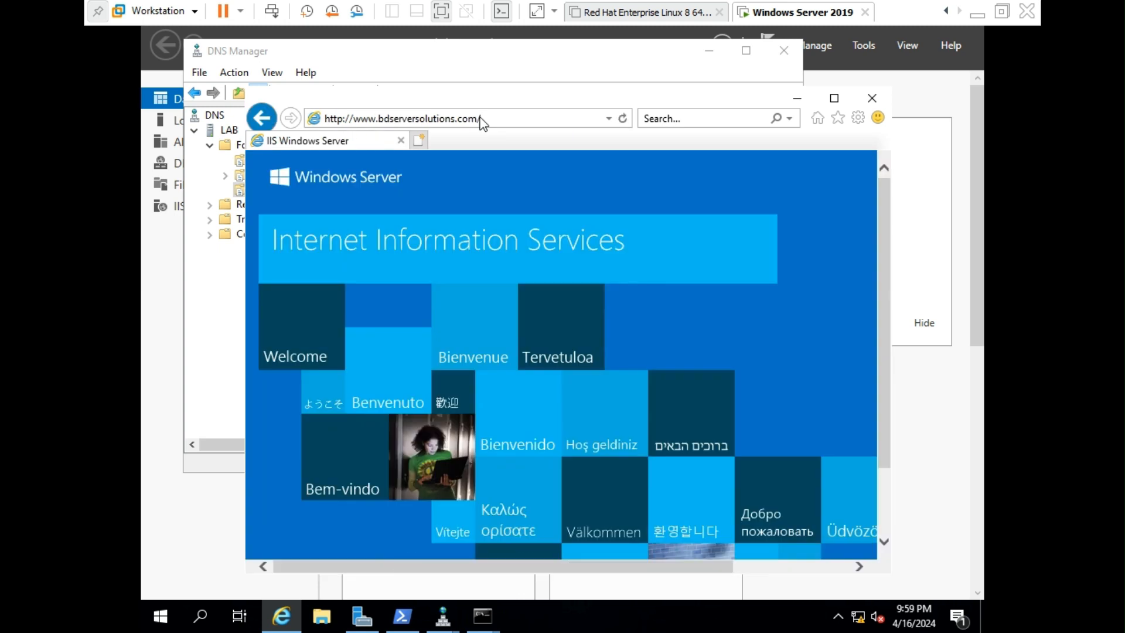
{"action": "left_click", "coordinate": [491, 118]}
{"action": "left_click", "coordinate": [502, 118]}
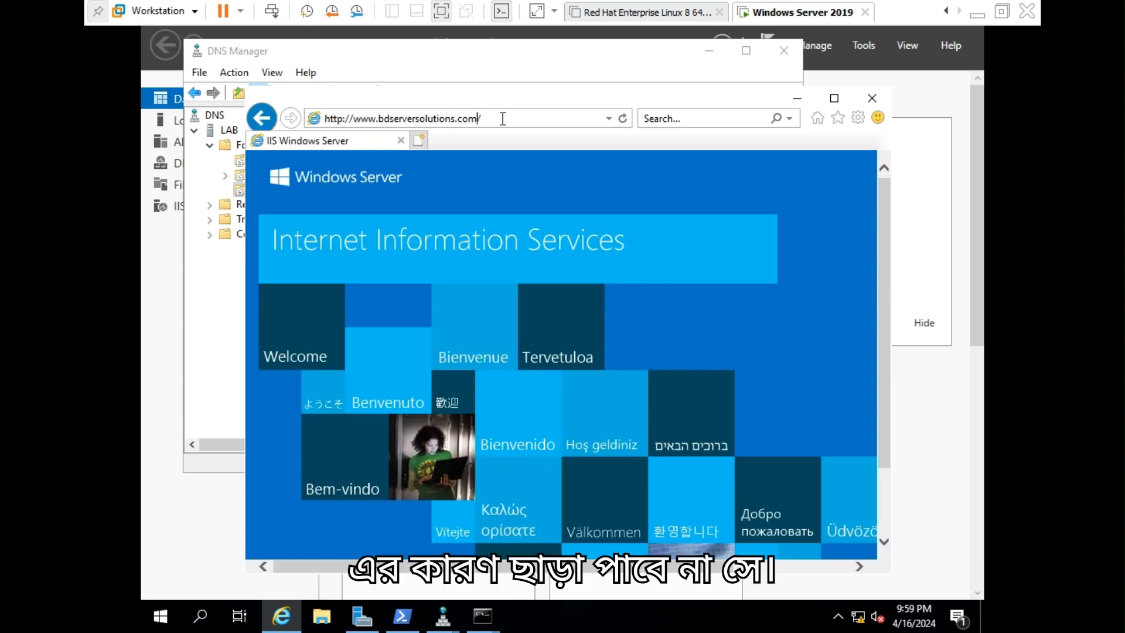
{"action": "key", "text": "Left"}
{"action": "key", "text": "Left"}
{"action": "key", "text": "Left"}
{"action": "key", "text": "Left"}
{"action": "key", "text": "Left"}
{"action": "key", "text": "Left"}
{"action": "key", "text": "Left"}
{"action": "key", "text": "Left"}
{"action": "key", "text": "Left"}
{"action": "key", "text": "Left"}
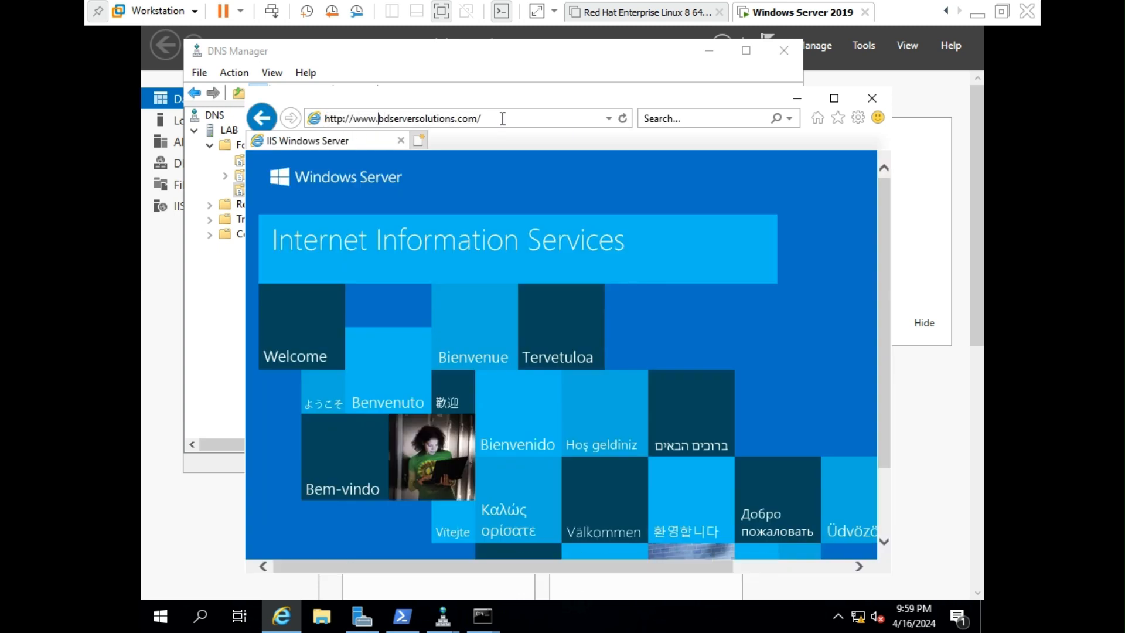
{"action": "key", "text": "BackSpace"}
{"action": "key", "text": "BackSpace"}
{"action": "key", "text": "BackSpace"}
{"action": "key", "text": "BackSpace"}
{"action": "key", "text": "BackSpace"}
{"action": "key", "text": "BackSpace"}
{"action": "key", "text": "BackSpace"}
{"action": "key", "text": "BackSpace"}
{"action": "key", "text": "BackSpace"}
{"action": "key", "text": "BackSpace"}
{"action": "key", "text": "BackSpace"}
{"action": "key", "text": "Return"}
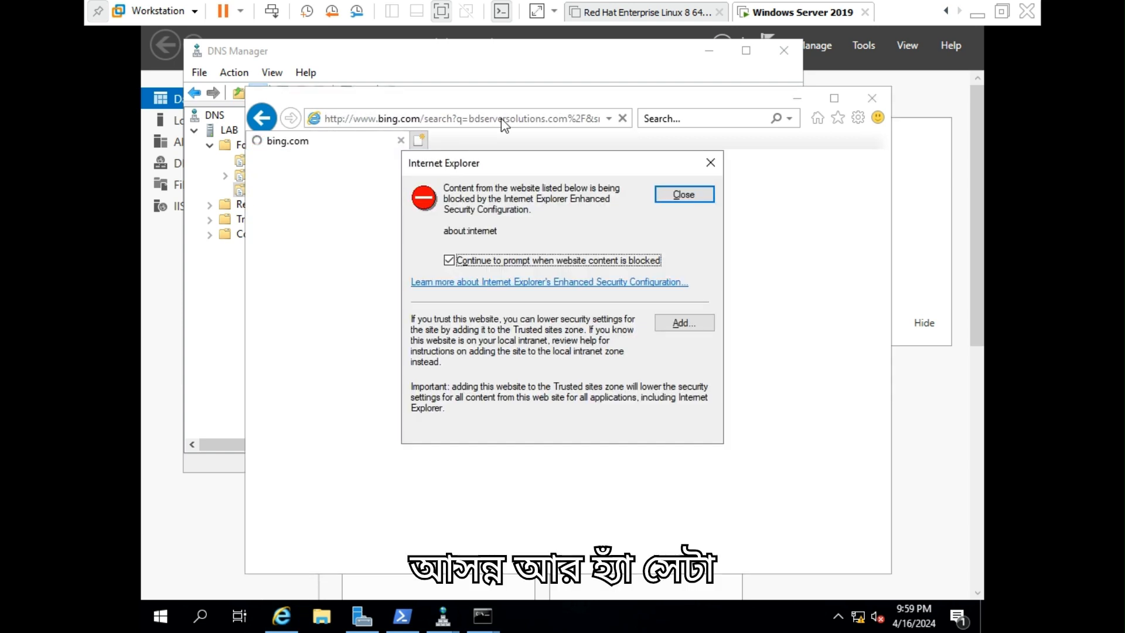
Switch to the Command Prompt and ping bdserversolutions.com without the www prefix
{"action": "left_click", "coordinate": [482, 615]}
{"action": "left_click", "coordinate": [568, 527]}
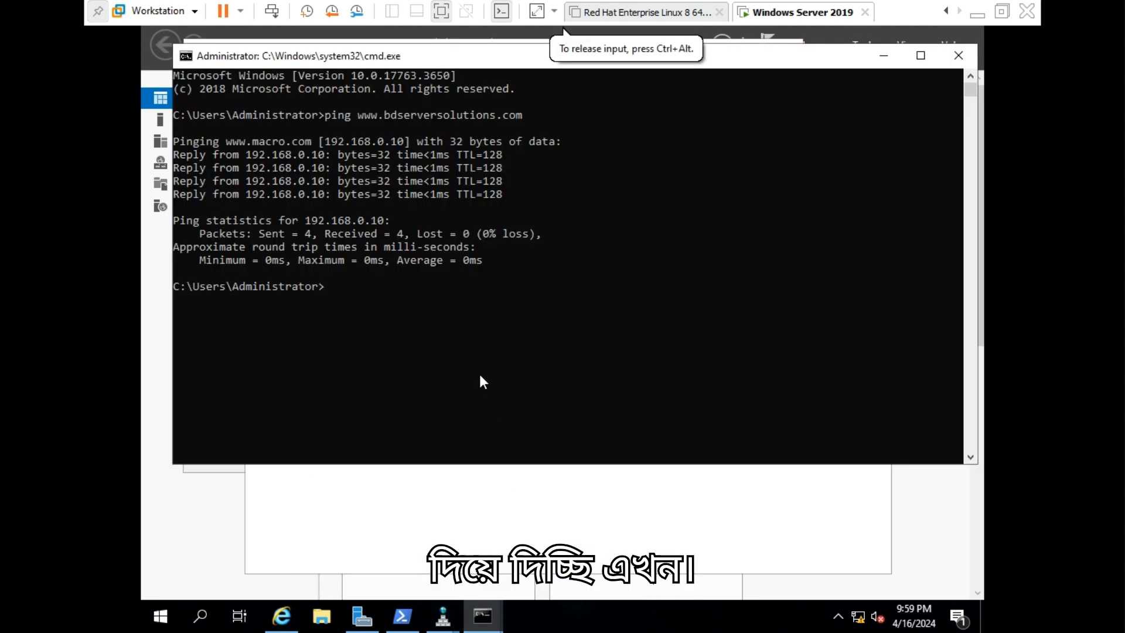
{"action": "key", "text": "Up"}
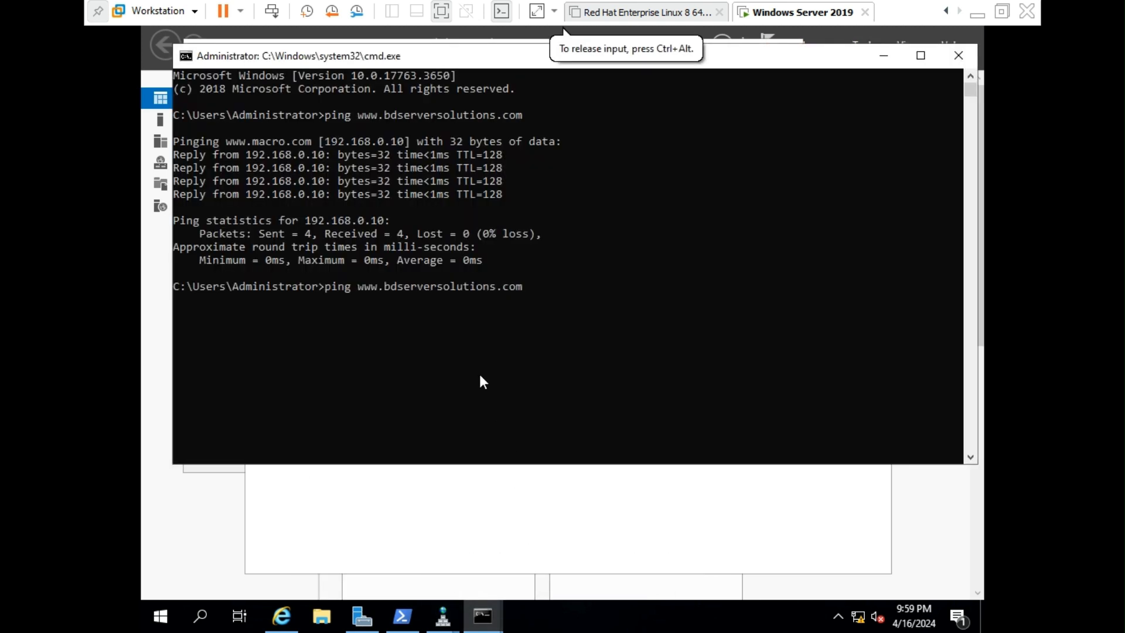
{"action": "key", "text": "Left"}
{"action": "key", "text": "Left"}
{"action": "key", "text": "Left"}
{"action": "key", "text": "Left"}
{"action": "key", "text": "Left"}
{"action": "key", "text": "Left"}
{"action": "key", "text": "Left"}
{"action": "key", "text": "Left"}
{"action": "key", "text": "Left"}
{"action": "key", "text": "Left"}
{"action": "key", "text": "Left"}
{"action": "key", "text": "Left"}
{"action": "key", "text": "Left"}
{"action": "key", "text": "Left"}
{"action": "key", "text": "Left"}
{"action": "key", "text": "Left"}
{"action": "key", "text": "Left"}
{"action": "key", "text": "Left"}
{"action": "key", "text": "Left"}
{"action": "key", "text": "Left"}
{"action": "key", "text": "Left"}
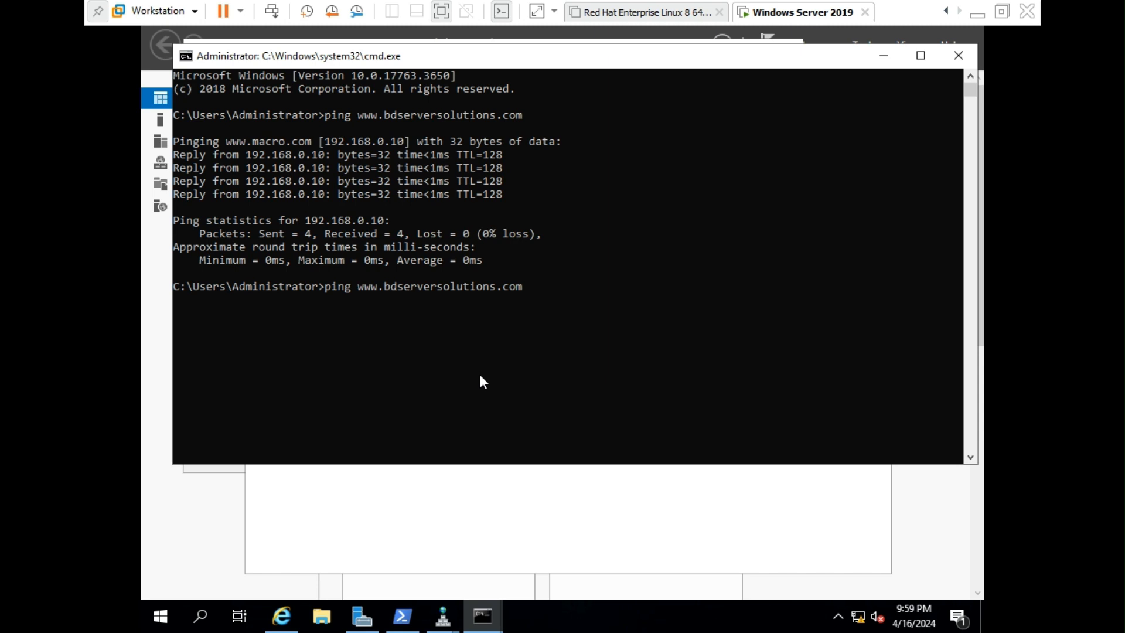
{"action": "key", "text": "BackSpace"}
{"action": "key", "text": "BackSpace"}
{"action": "key", "text": "BackSpace"}
{"action": "key", "text": "BackSpace"}
{"action": "key", "text": "Return"}
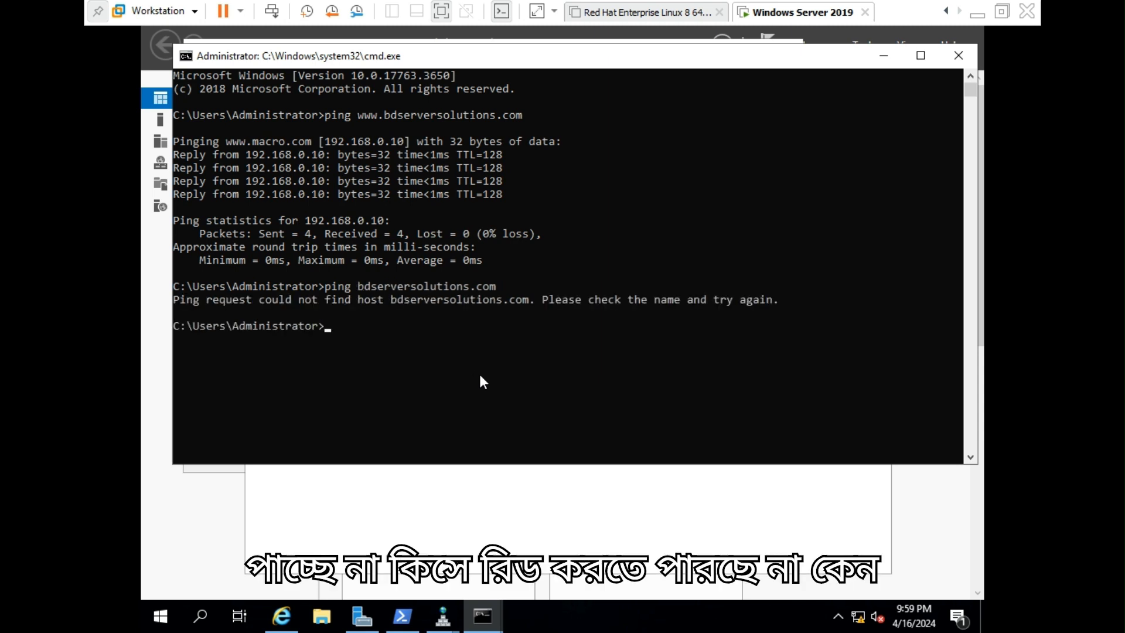
Switch to the DNS Manager window that shows the bdserversolutions.com zone records
{"action": "left_click", "coordinate": [362, 616]}
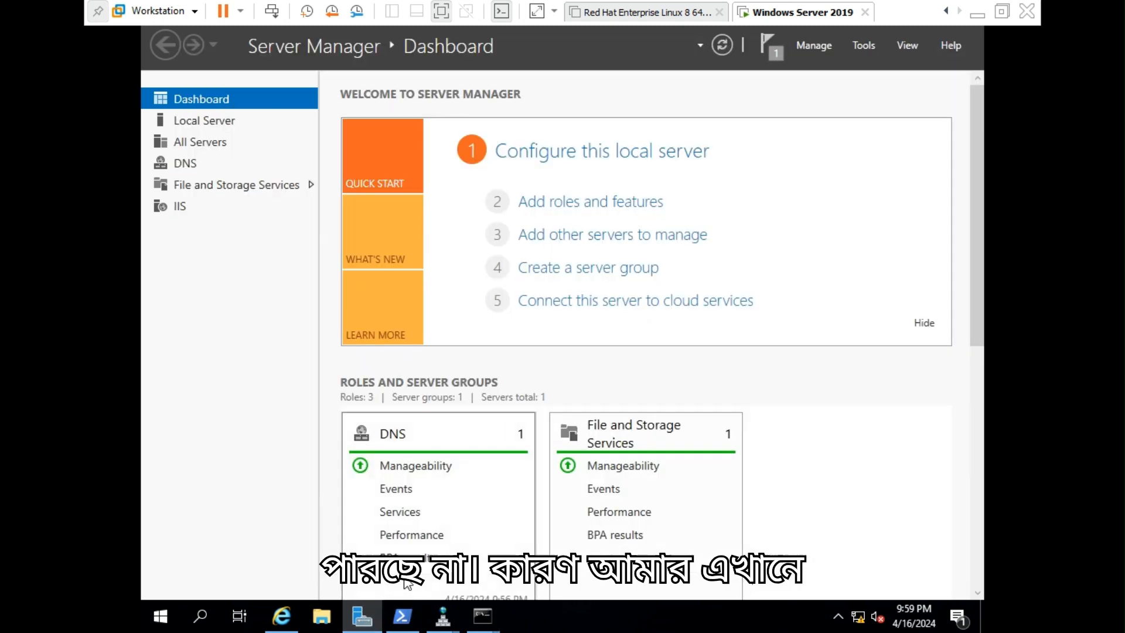
{"action": "mouse_move", "coordinate": [443, 615]}
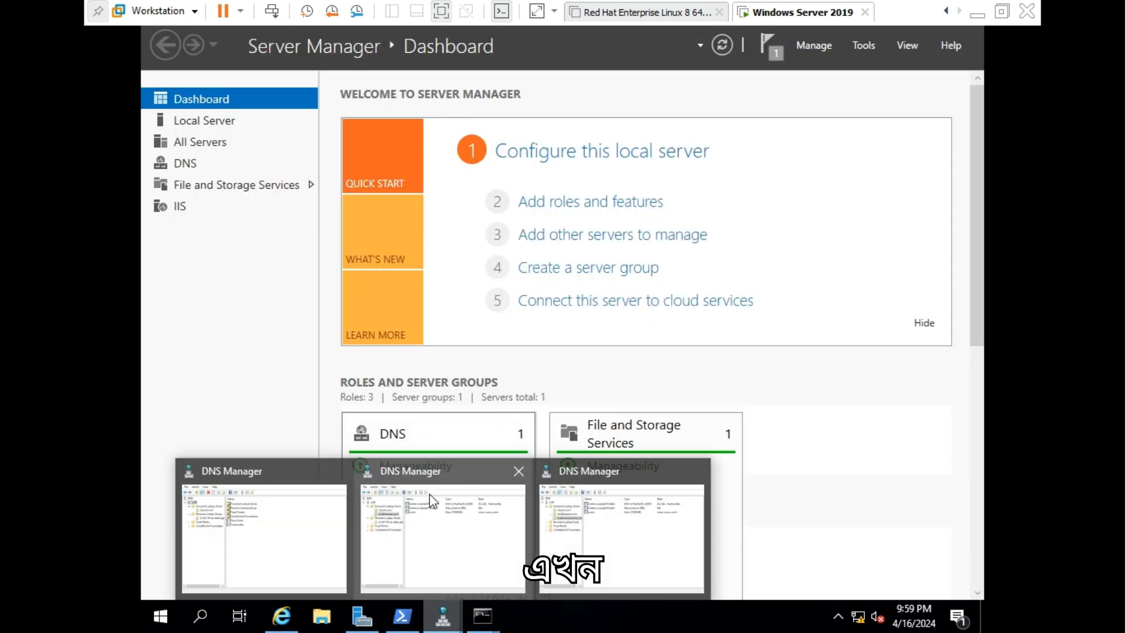
{"action": "left_click", "coordinate": [566, 526]}
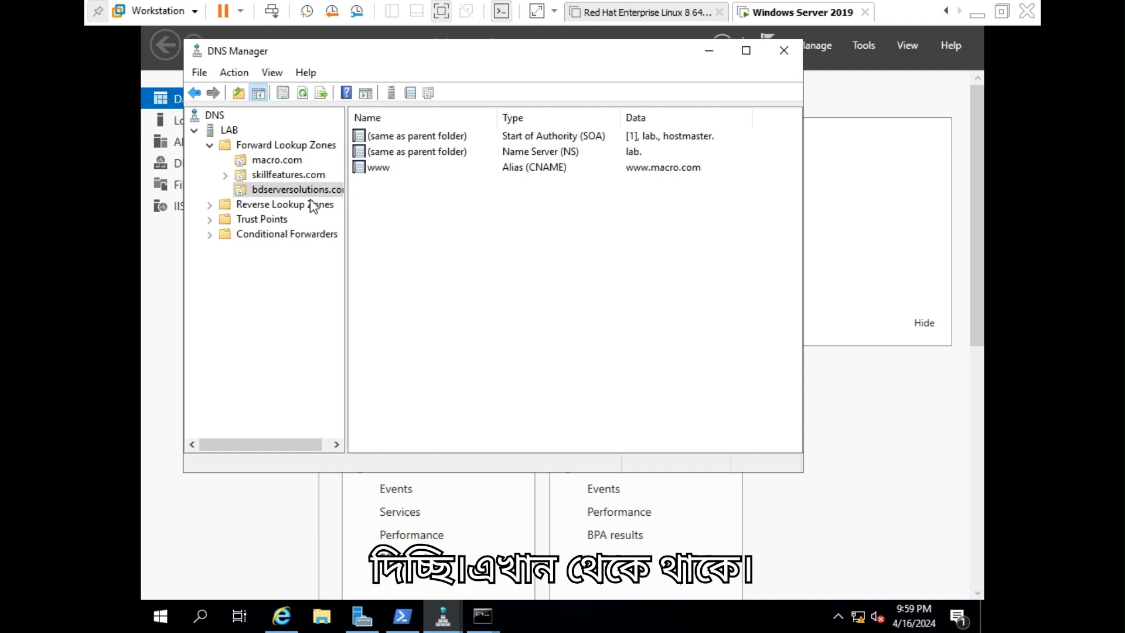
{"action": "right_click", "coordinate": [398, 193]}
{"action": "left_click", "coordinate": [446, 260]}
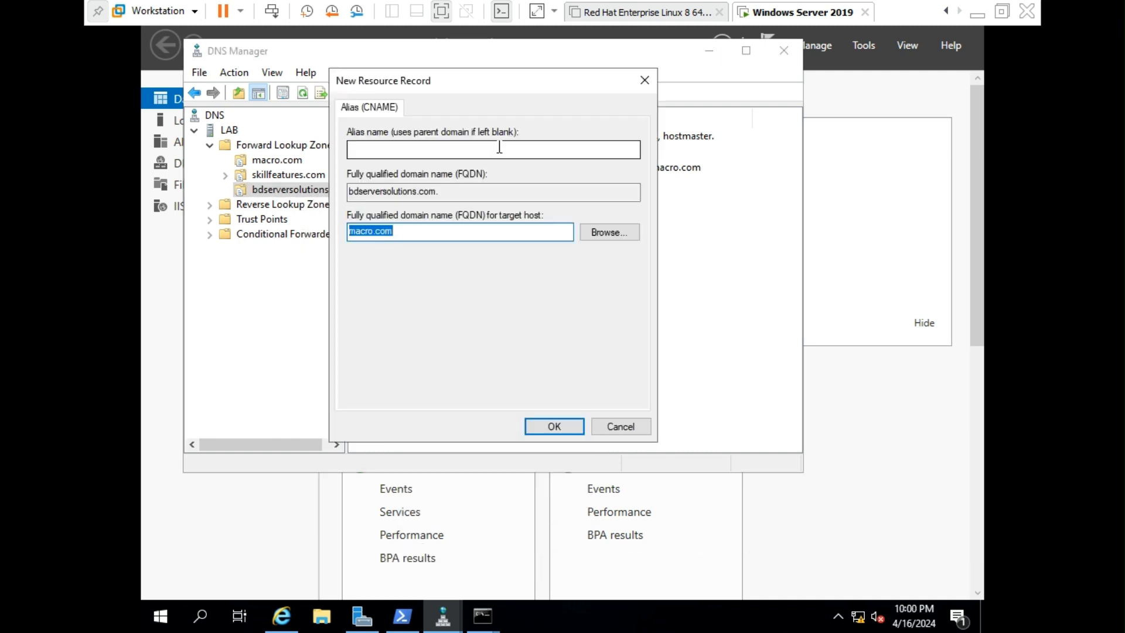
{"action": "left_click", "coordinate": [645, 81]}
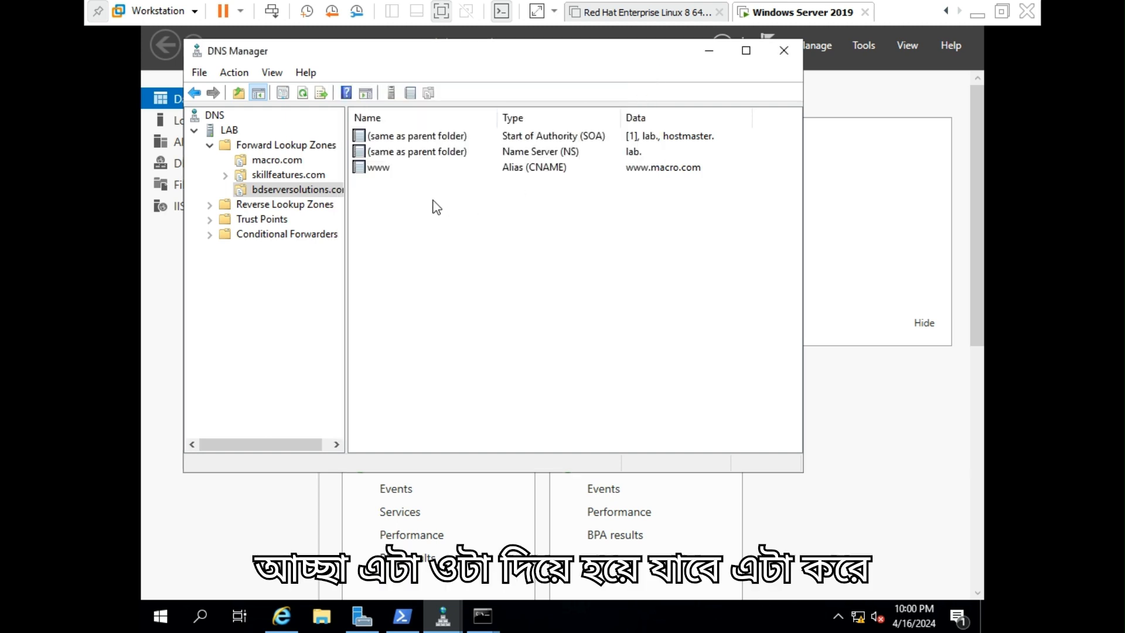
Add a host (A) record with a blank name and IP address 192.168.0.10 to the bdserversolutions.com zone
{"action": "right_click", "coordinate": [386, 197]}
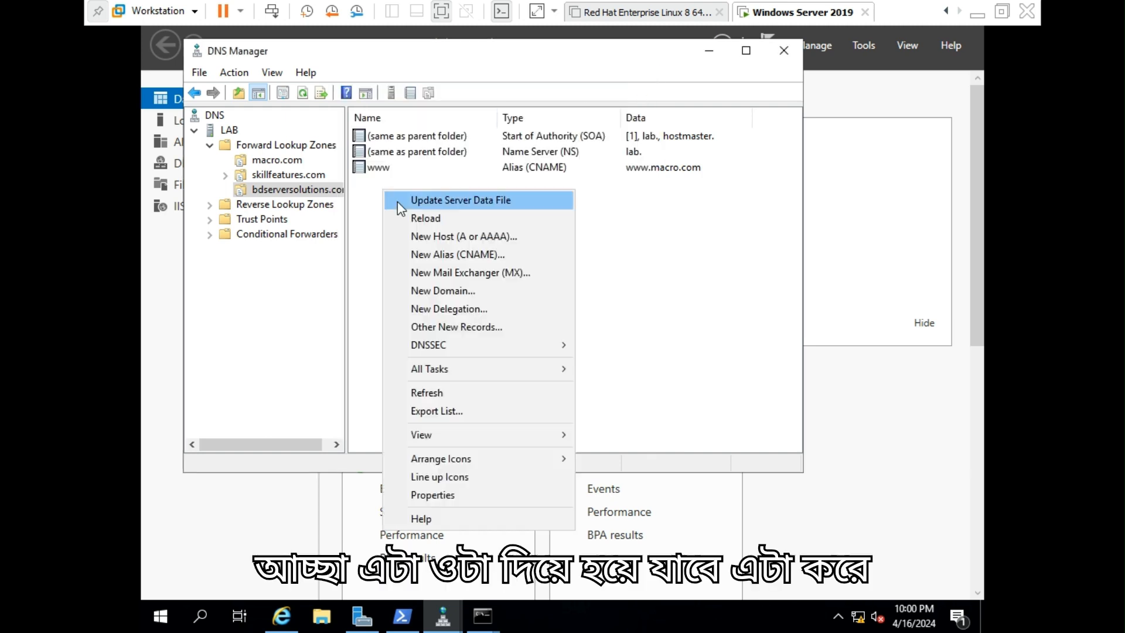
{"action": "left_click", "coordinate": [451, 231]}
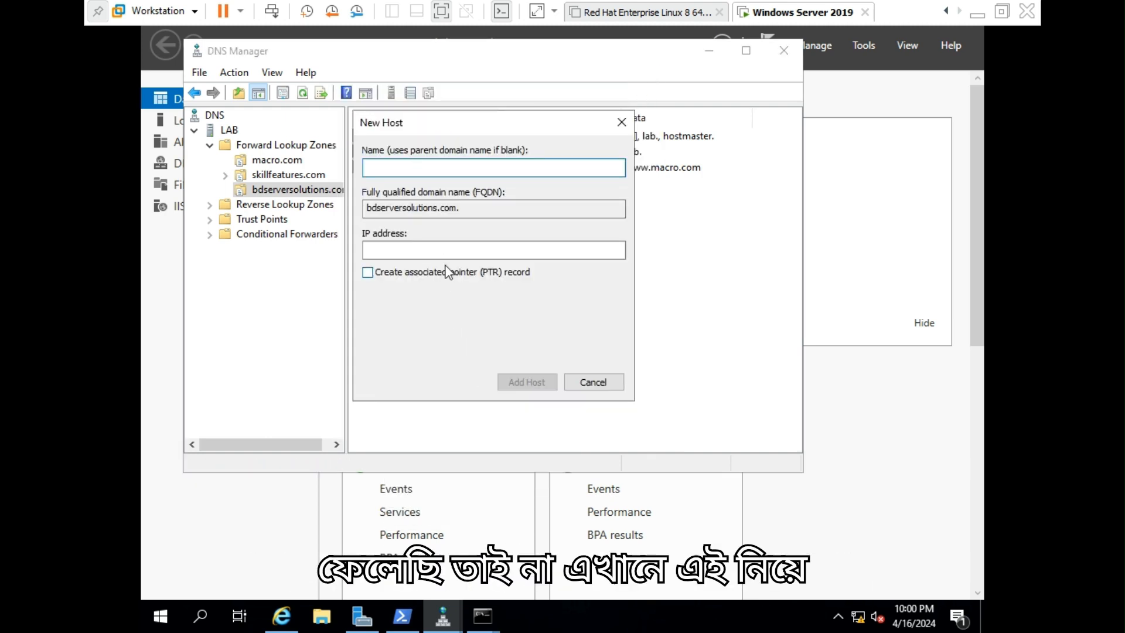
{"action": "left_click", "coordinate": [447, 253]}
{"action": "type", "text": "192."}
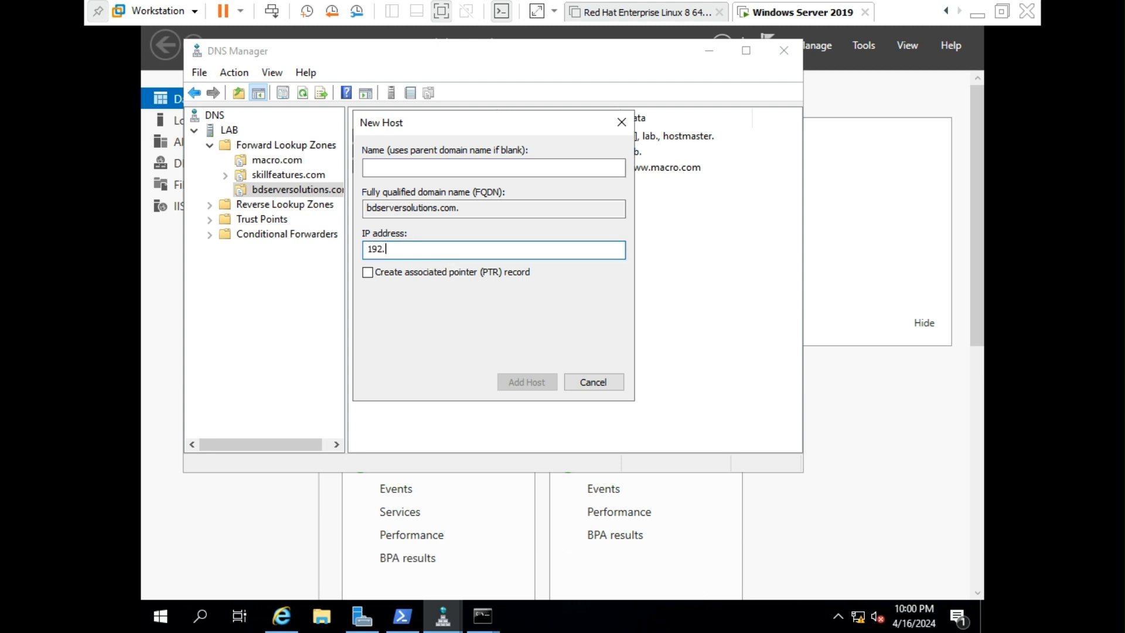
{"action": "type", "text": "168.0.10"}
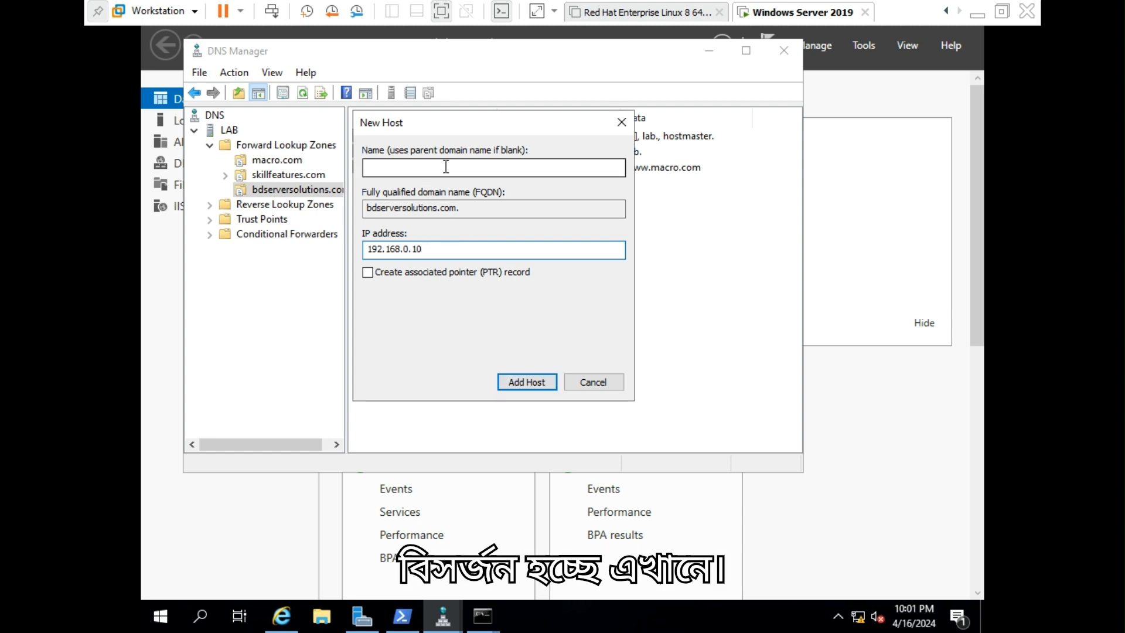
{"action": "left_click", "coordinate": [517, 384]}
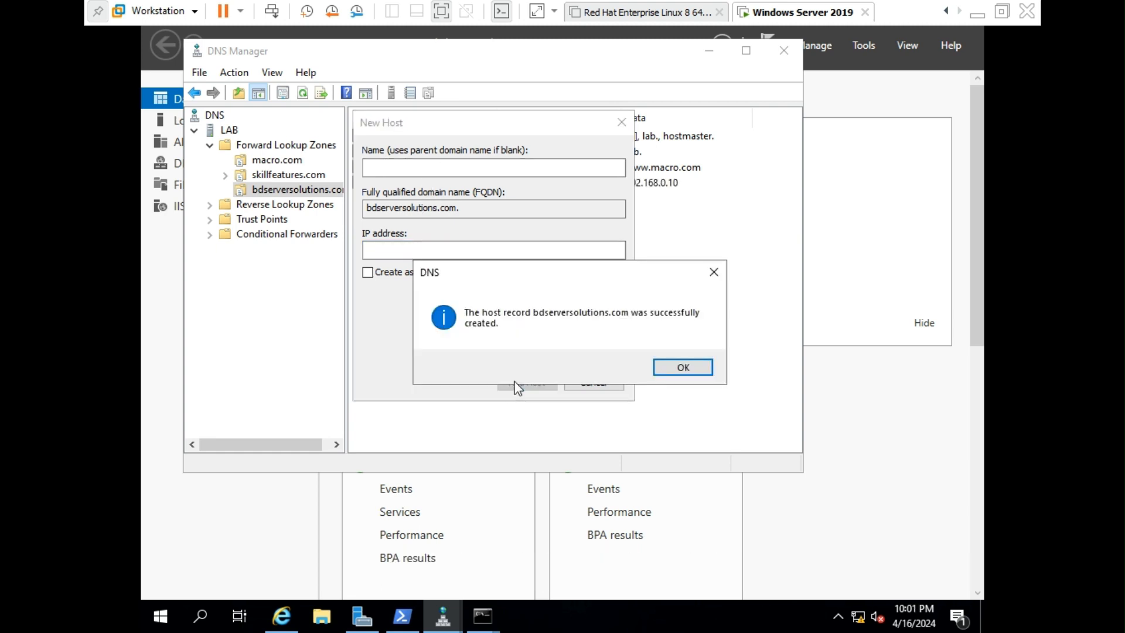
{"action": "left_click", "coordinate": [682, 369]}
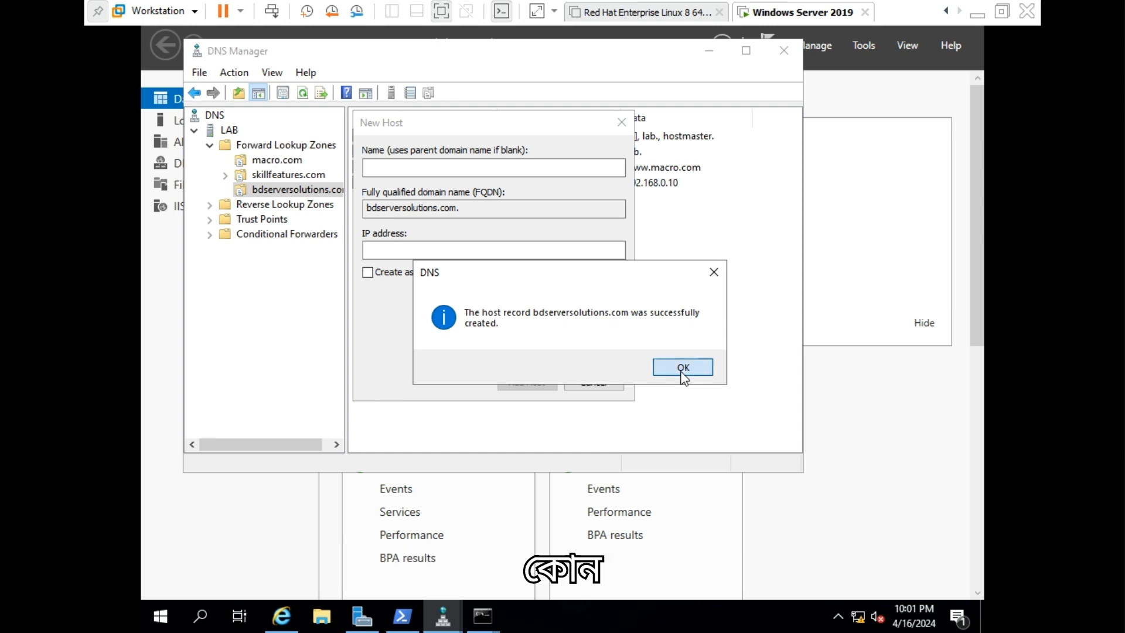
{"action": "left_click", "coordinate": [591, 382]}
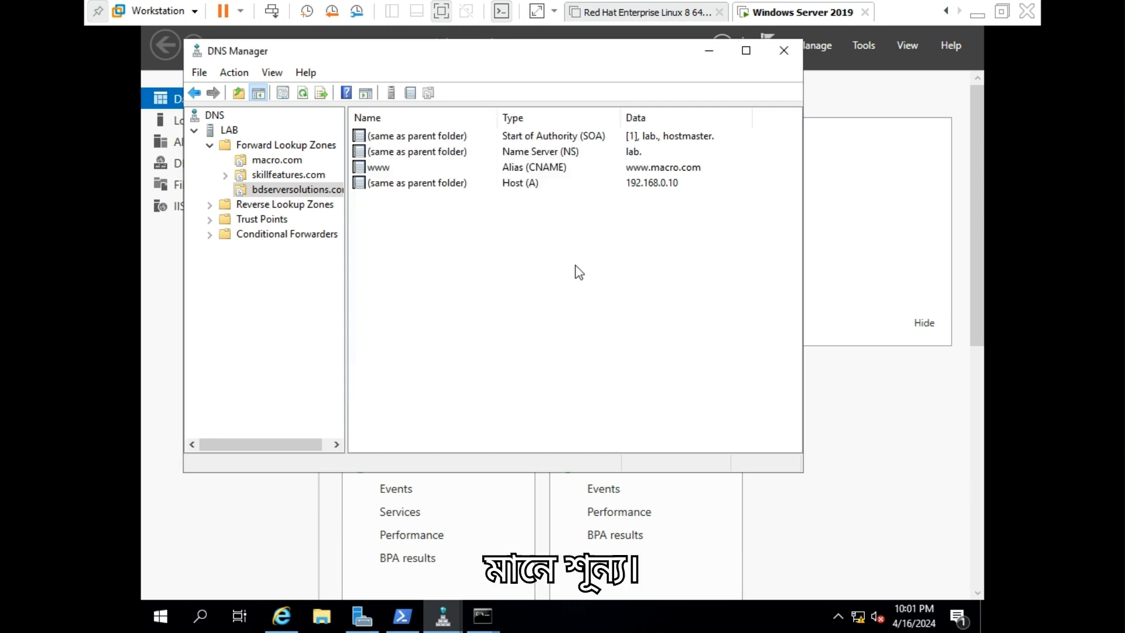
Review the properties of the new parent-folder host record in the bdserversolutions.com zone, and close them
{"action": "left_click", "coordinate": [480, 187]}
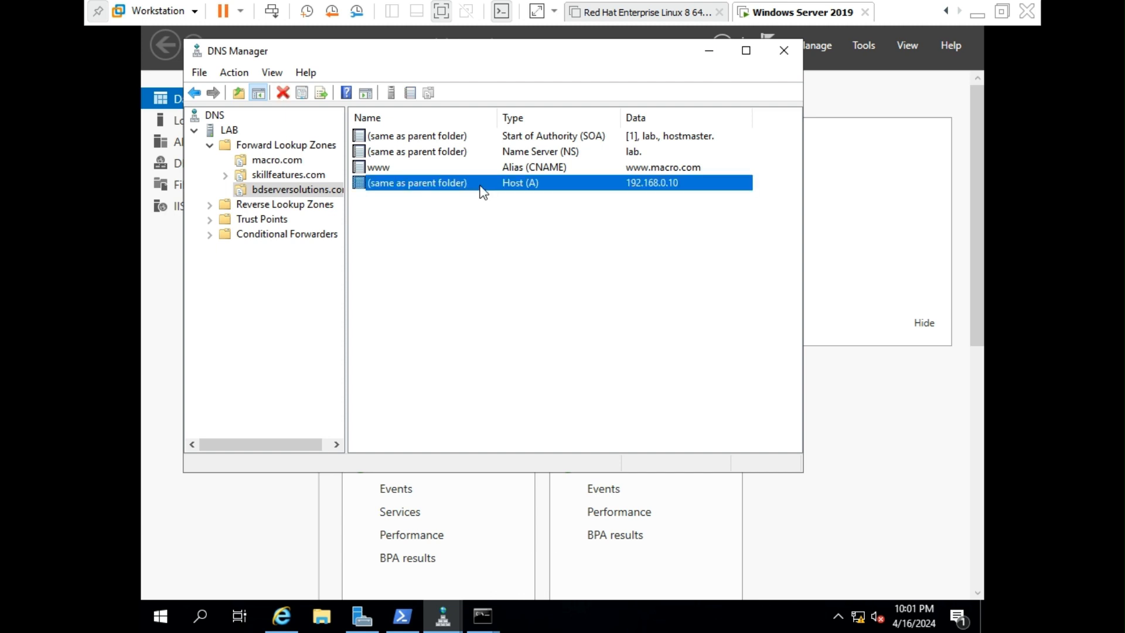
{"action": "double_click", "coordinate": [492, 184]}
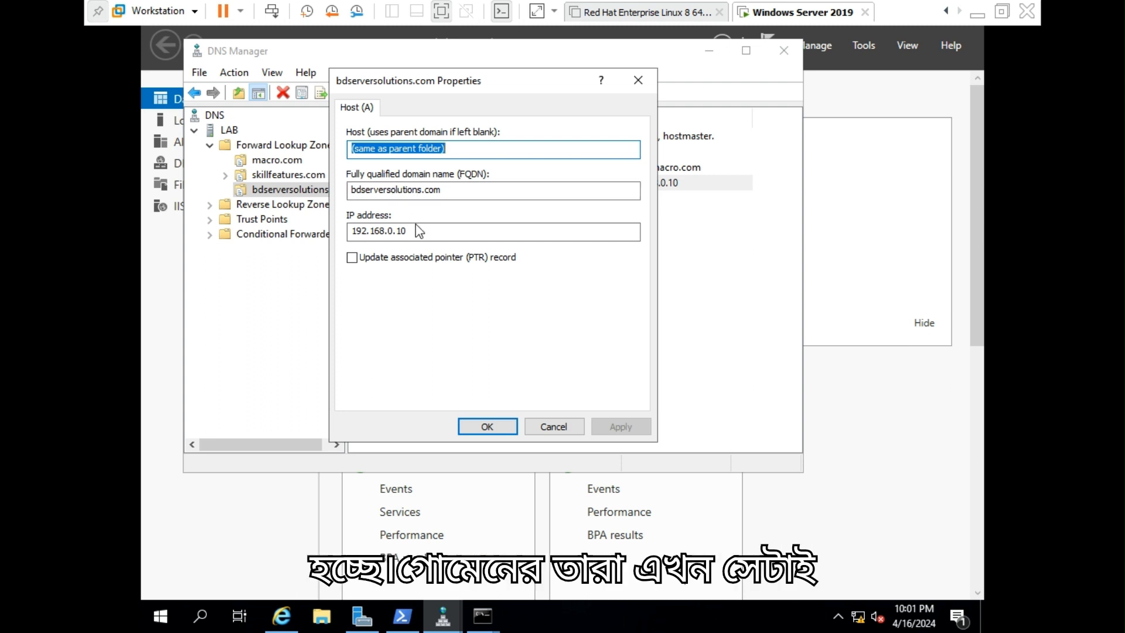
{"action": "left_click", "coordinate": [487, 426]}
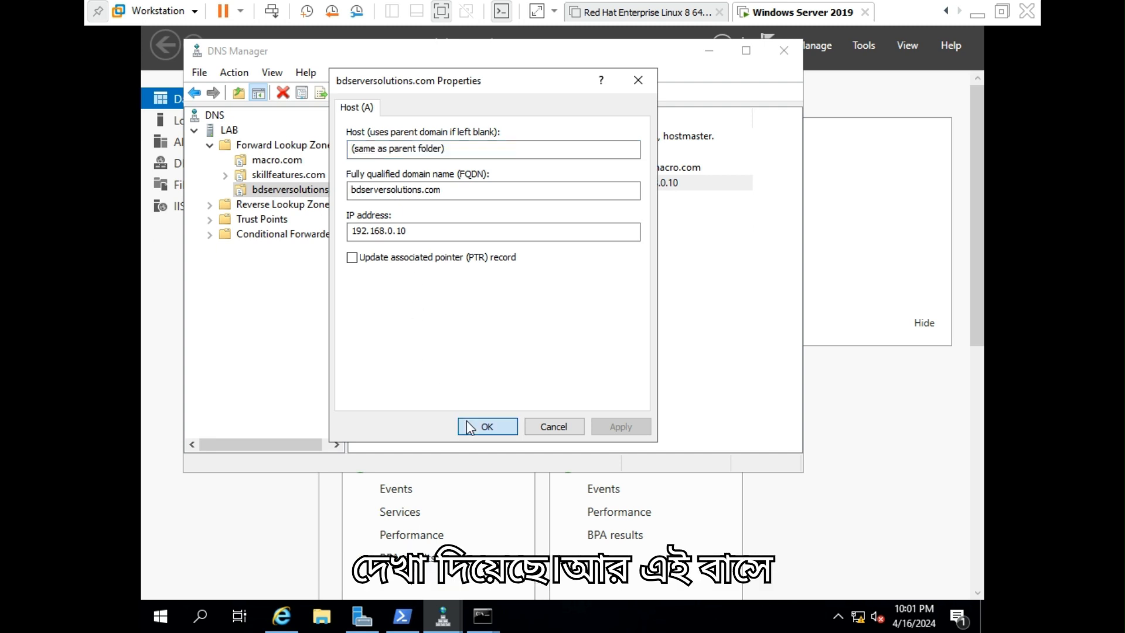
Start a new pointer (PTR) record in the 0.168.192.in-addr.arpa reverse zone with host IP address 192.168.0.10
{"action": "left_click", "coordinate": [277, 205]}
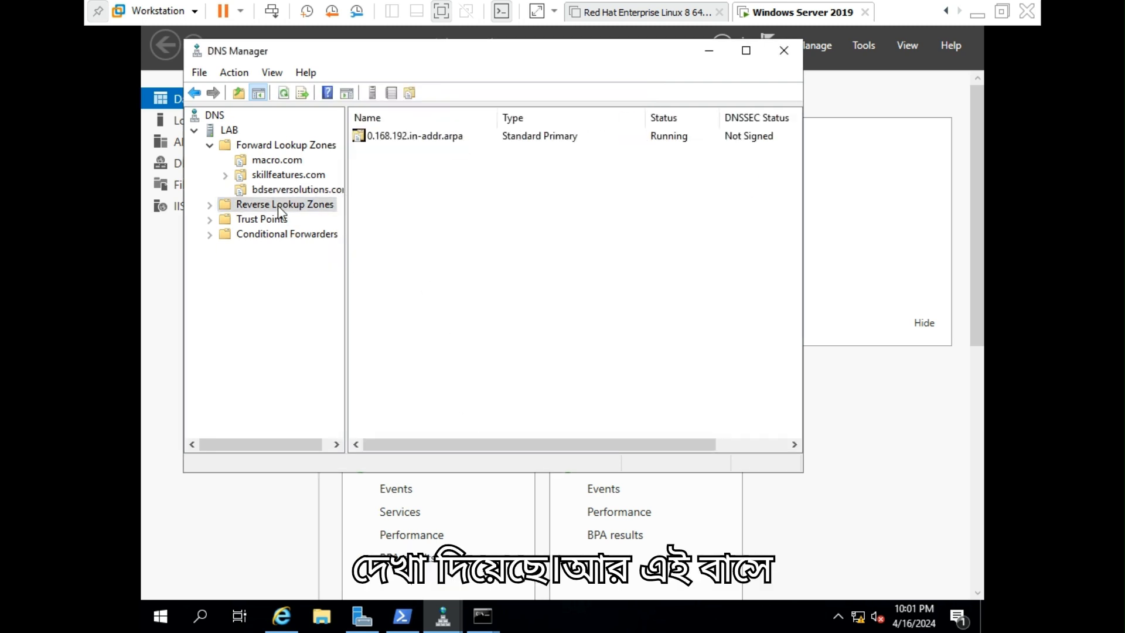
{"action": "left_click", "coordinate": [217, 217]}
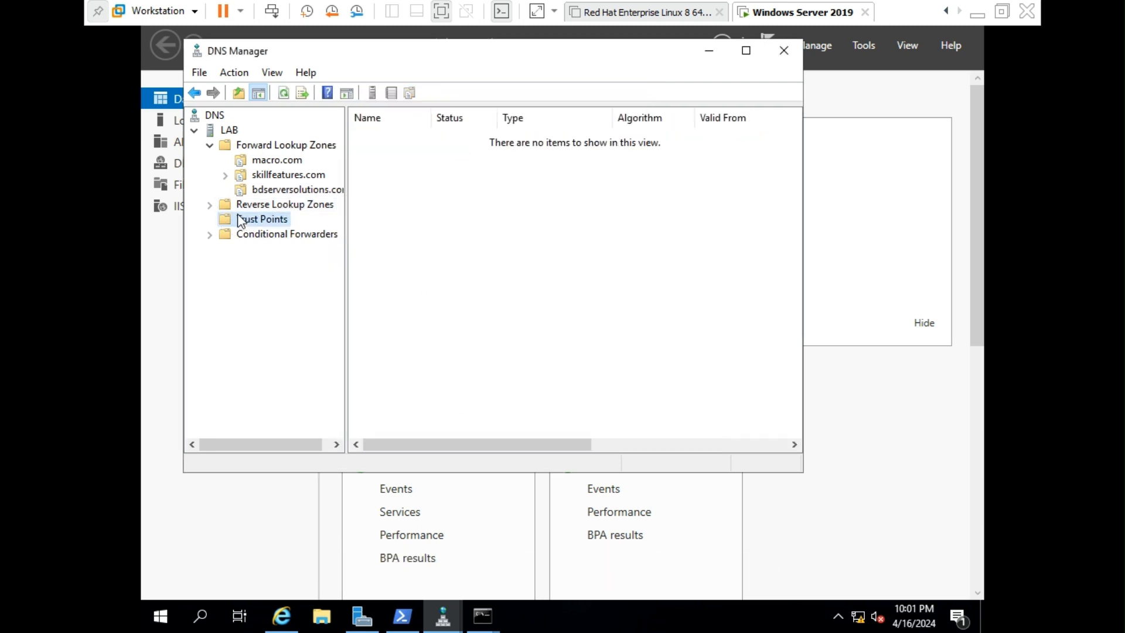
{"action": "left_click", "coordinate": [210, 205]}
{"action": "left_click", "coordinate": [280, 219]}
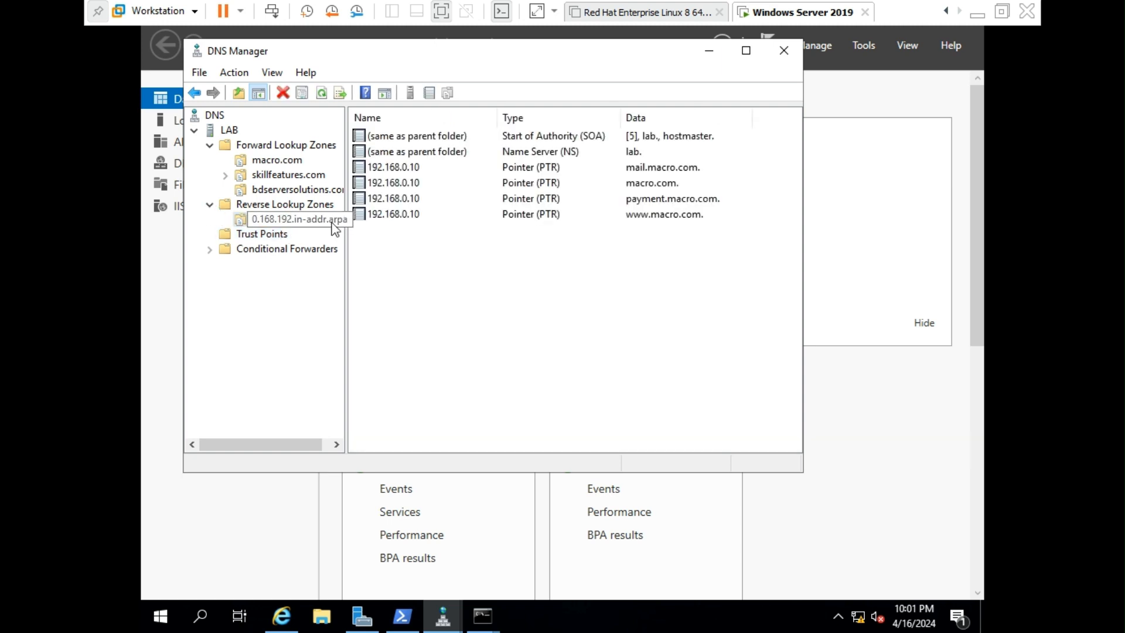
{"action": "right_click", "coordinate": [432, 241]}
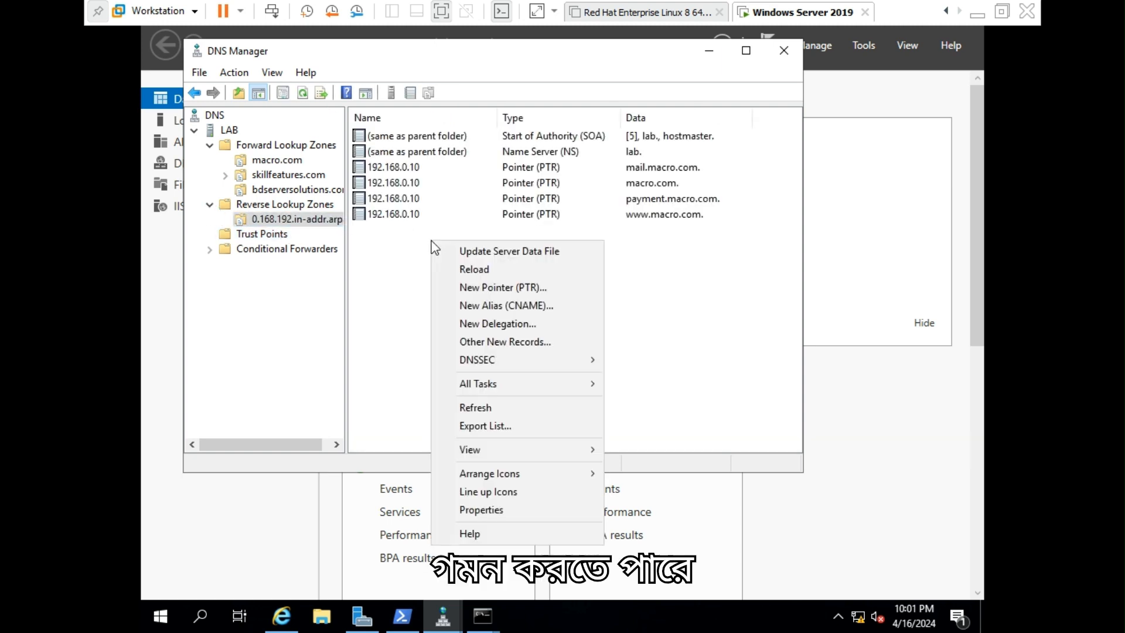
{"action": "left_click", "coordinate": [491, 284]}
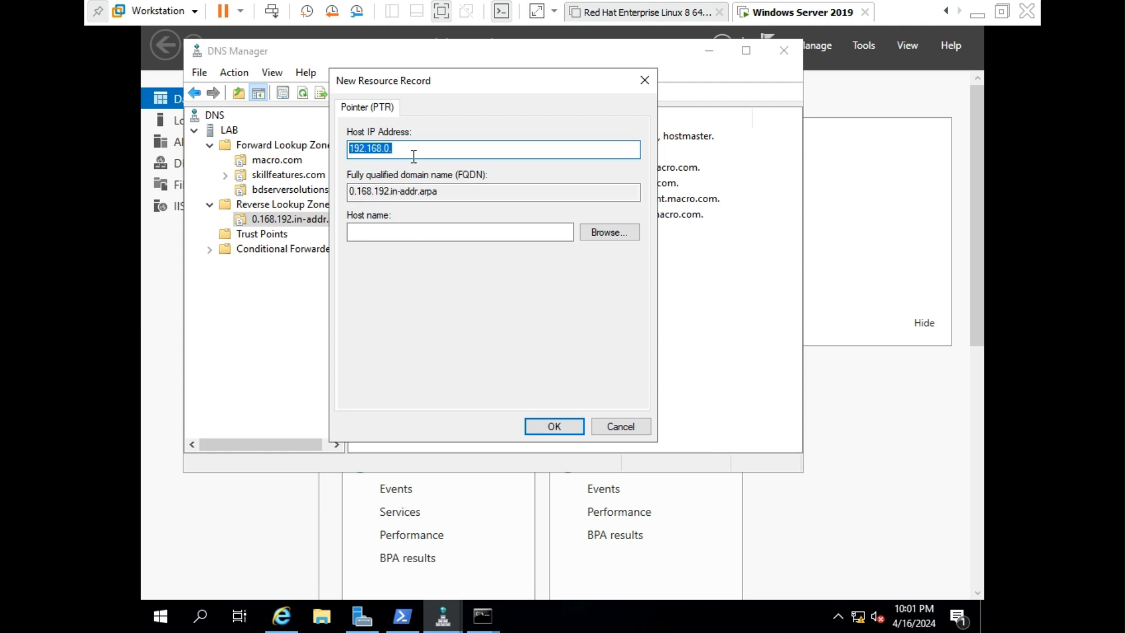
{"action": "key", "text": "End"}
{"action": "type", "text": "1"}
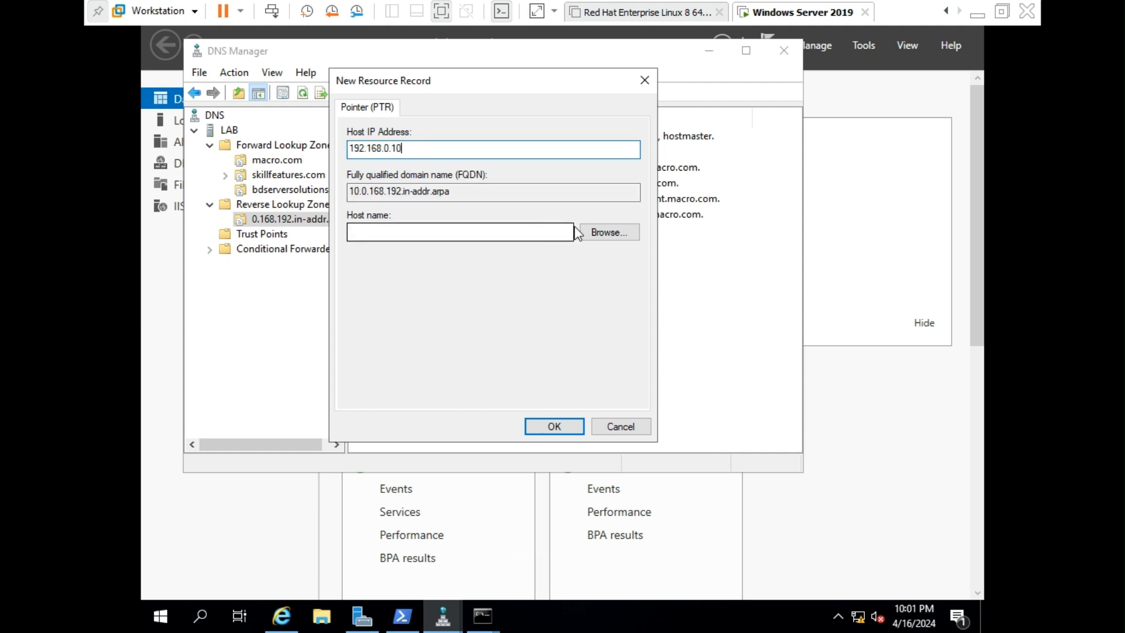
Choose the parent-folder host record of the bdserversolutions.com forward zone as the pointer's host name, and create the pointer record
{"action": "left_click", "coordinate": [609, 232]}
{"action": "double_click", "coordinate": [372, 213]}
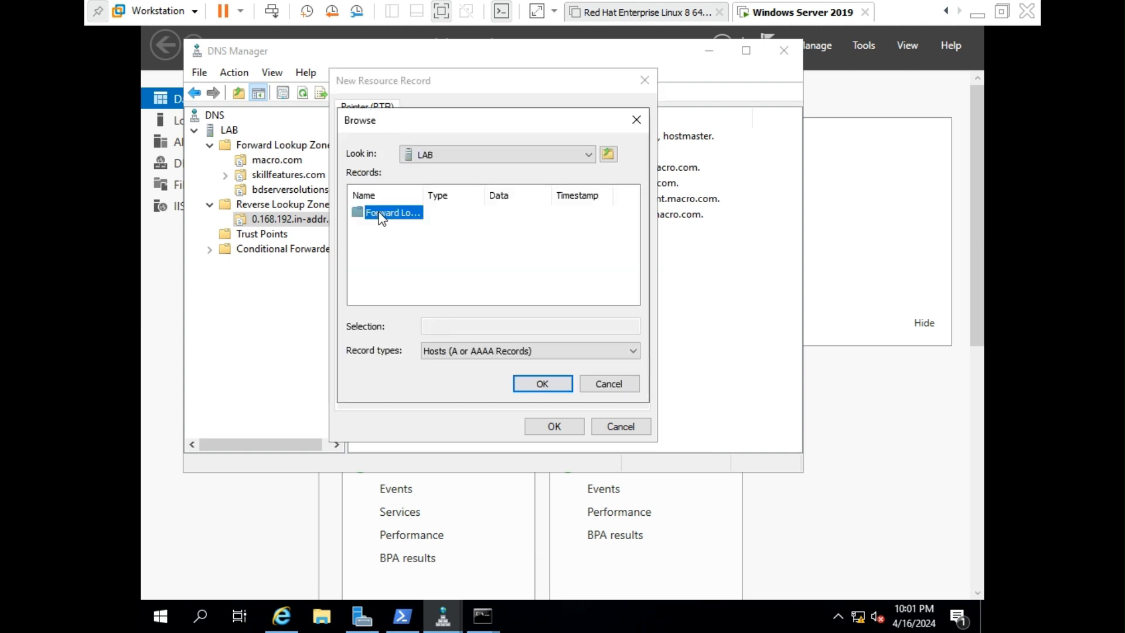
{"action": "double_click", "coordinate": [381, 213]}
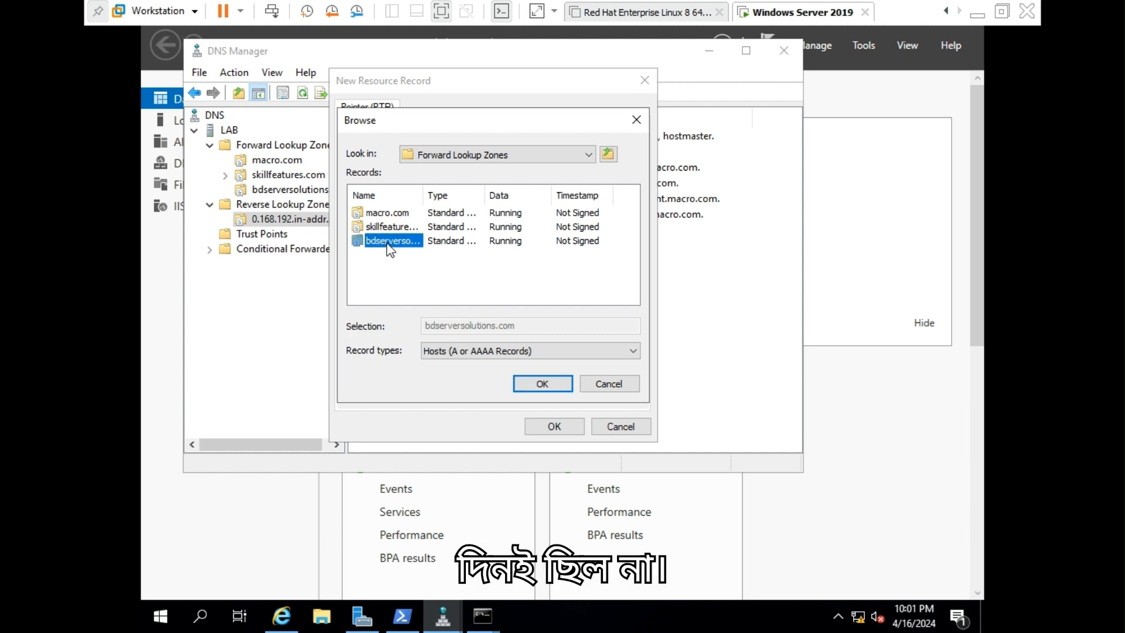
{"action": "double_click", "coordinate": [389, 240]}
{"action": "left_click", "coordinate": [397, 213]}
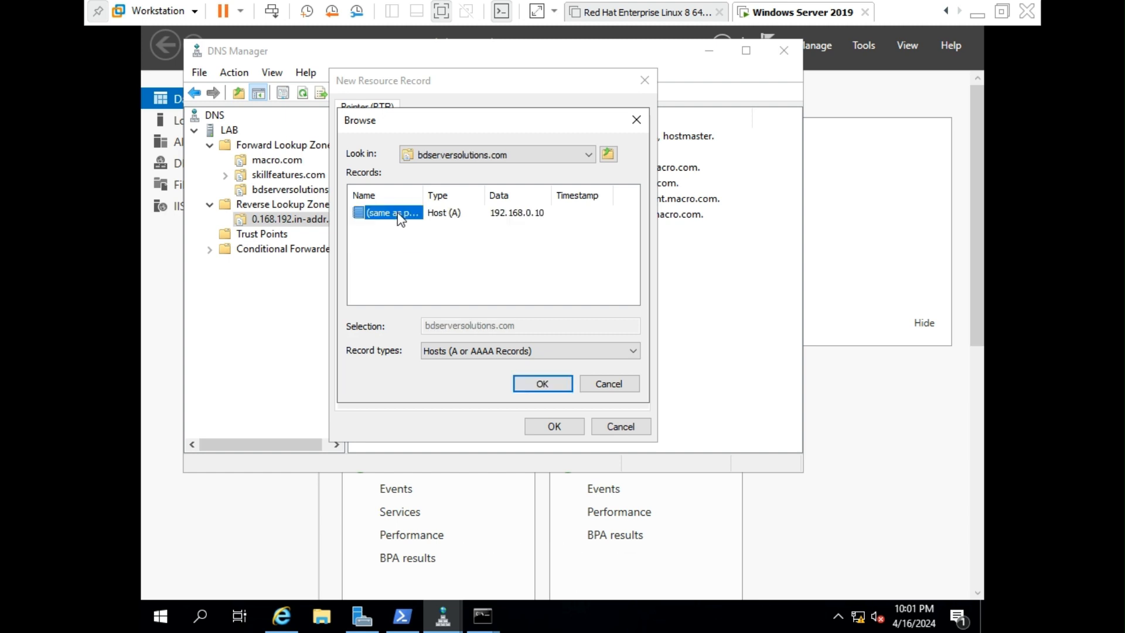
{"action": "left_click", "coordinate": [533, 385]}
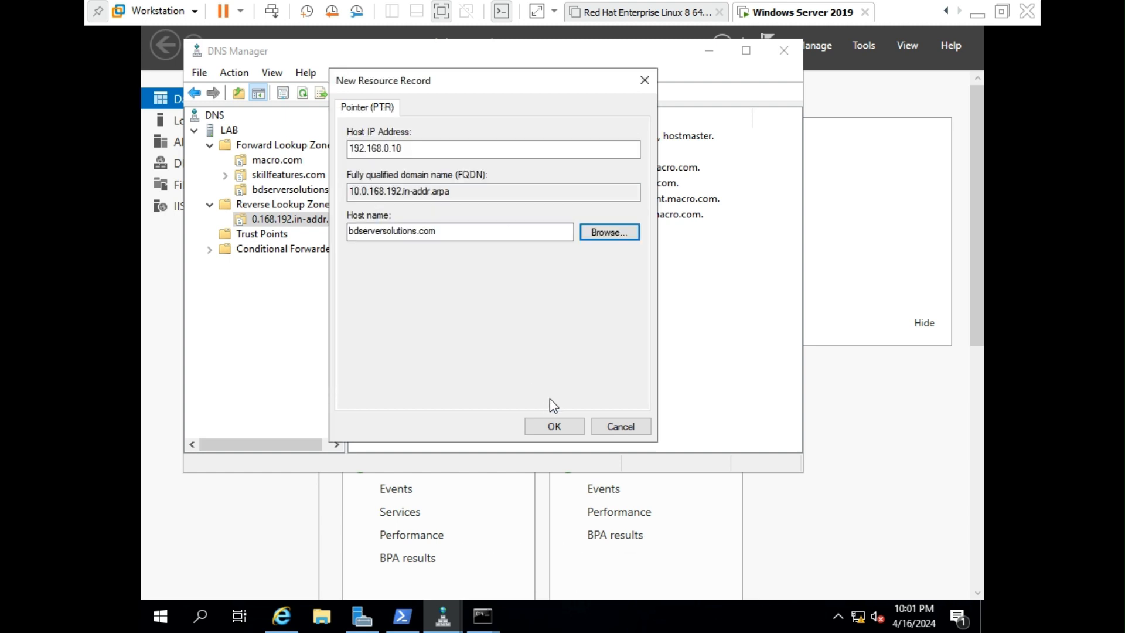
{"action": "left_click", "coordinate": [561, 427]}
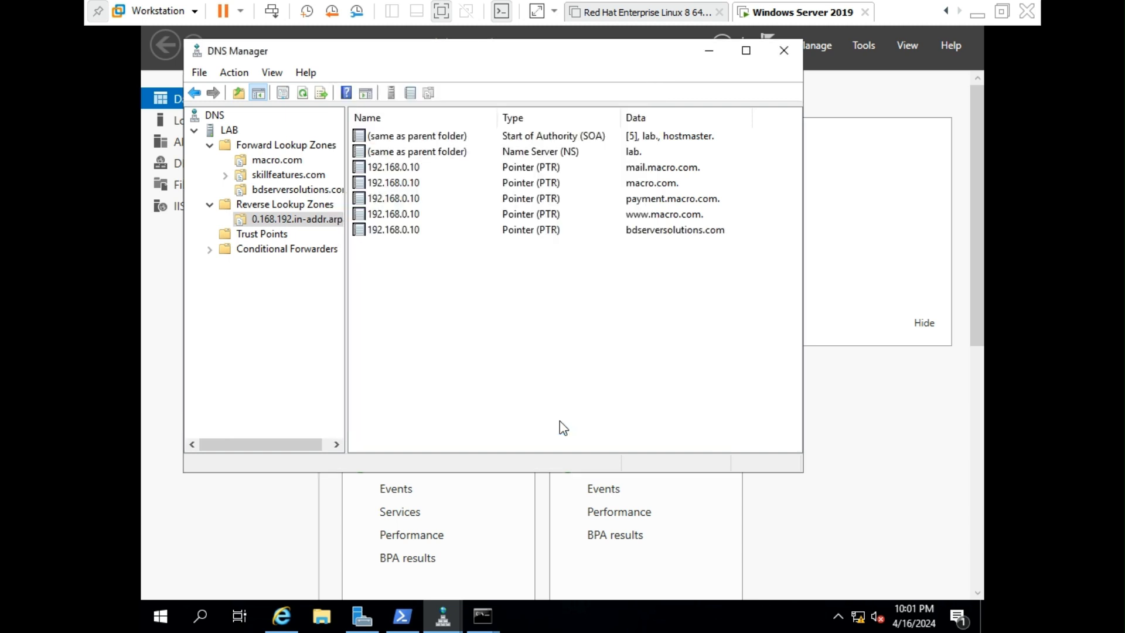
{"action": "left_click", "coordinate": [282, 615]}
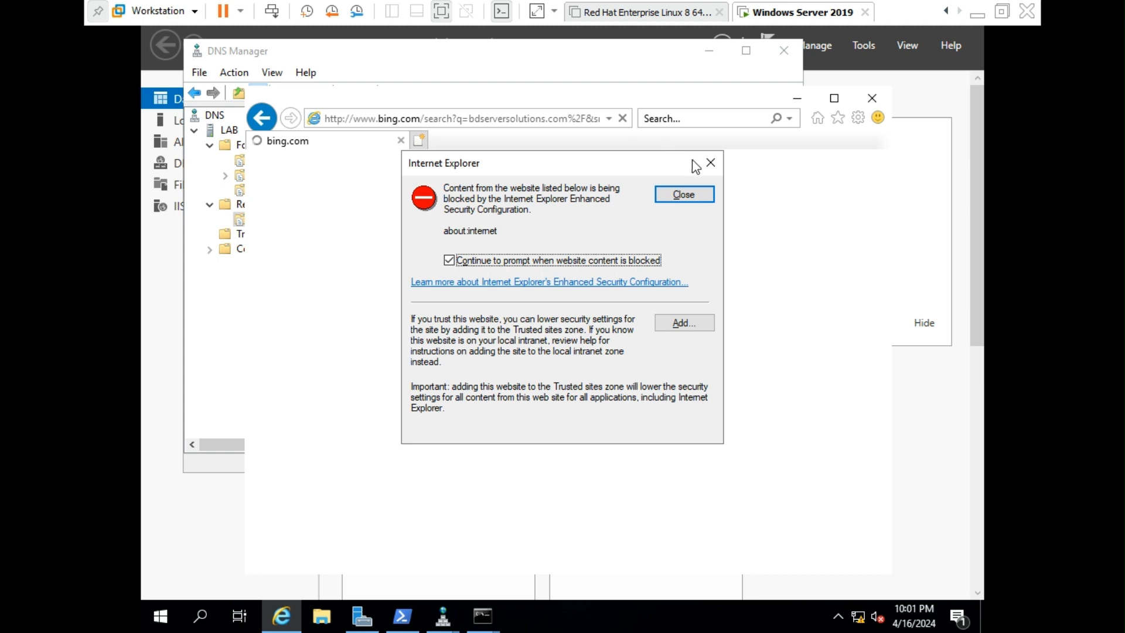
{"action": "left_click", "coordinate": [710, 162]}
{"action": "left_click", "coordinate": [532, 117]}
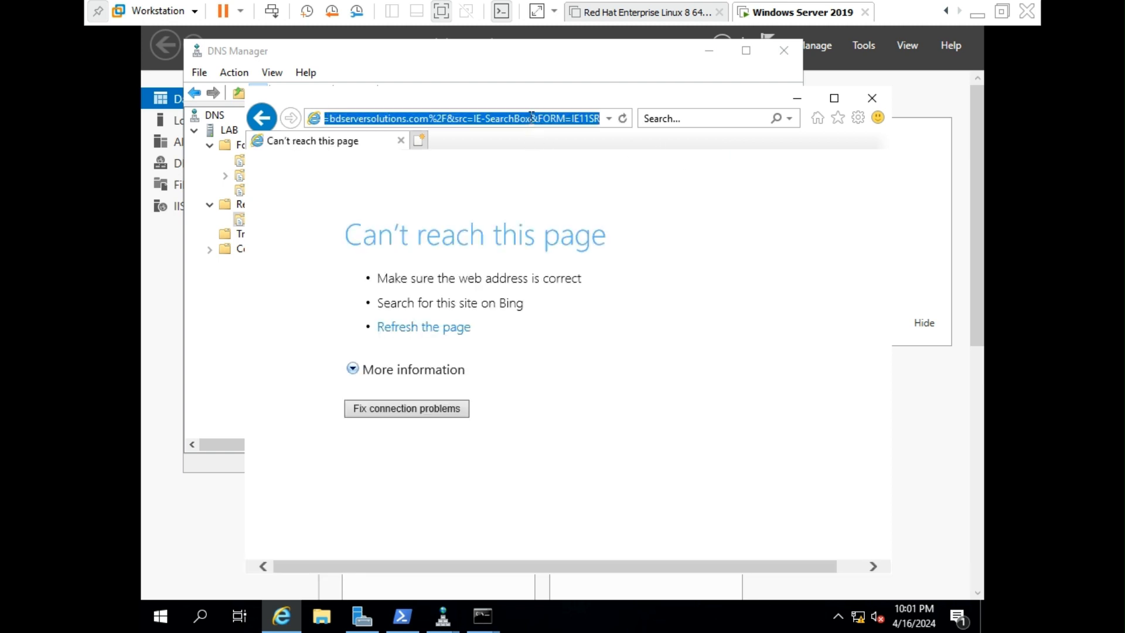
{"action": "type", "text": "bdserversolutions.com/"}
{"action": "key", "text": "Return"}
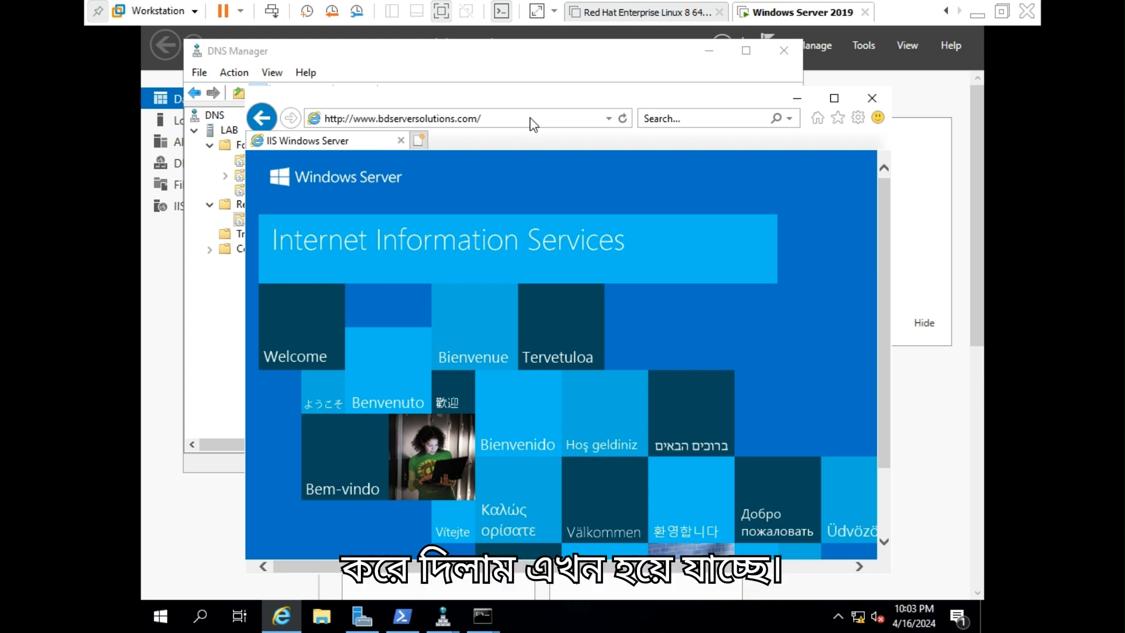
{"action": "left_click", "coordinate": [530, 120]}
{"action": "type", "text": "b"}
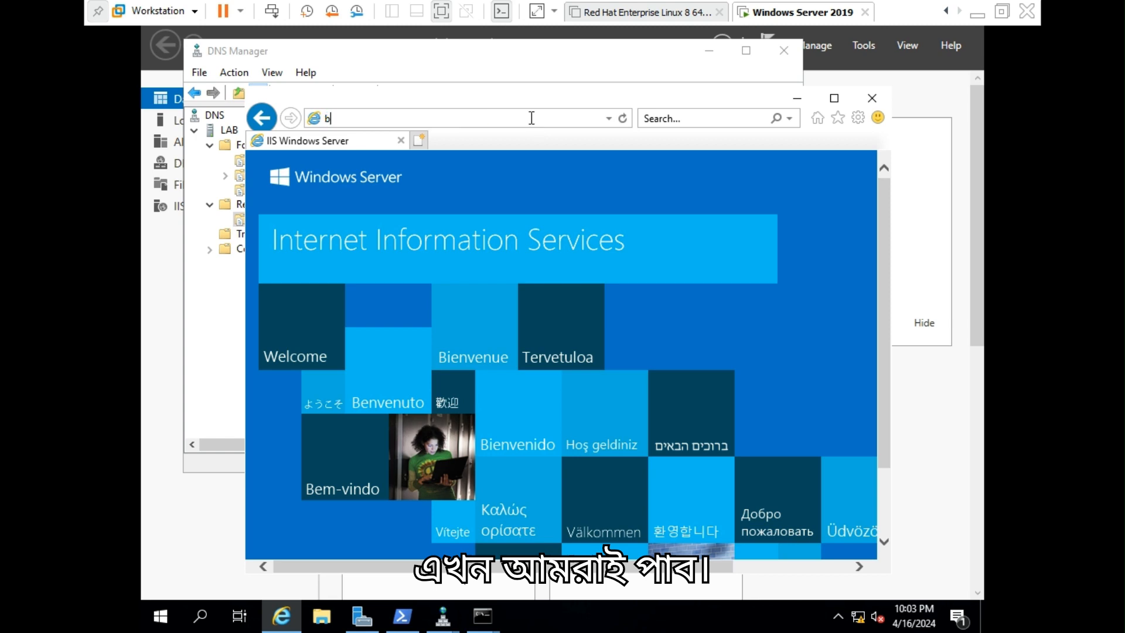
{"action": "type", "text": "d"}
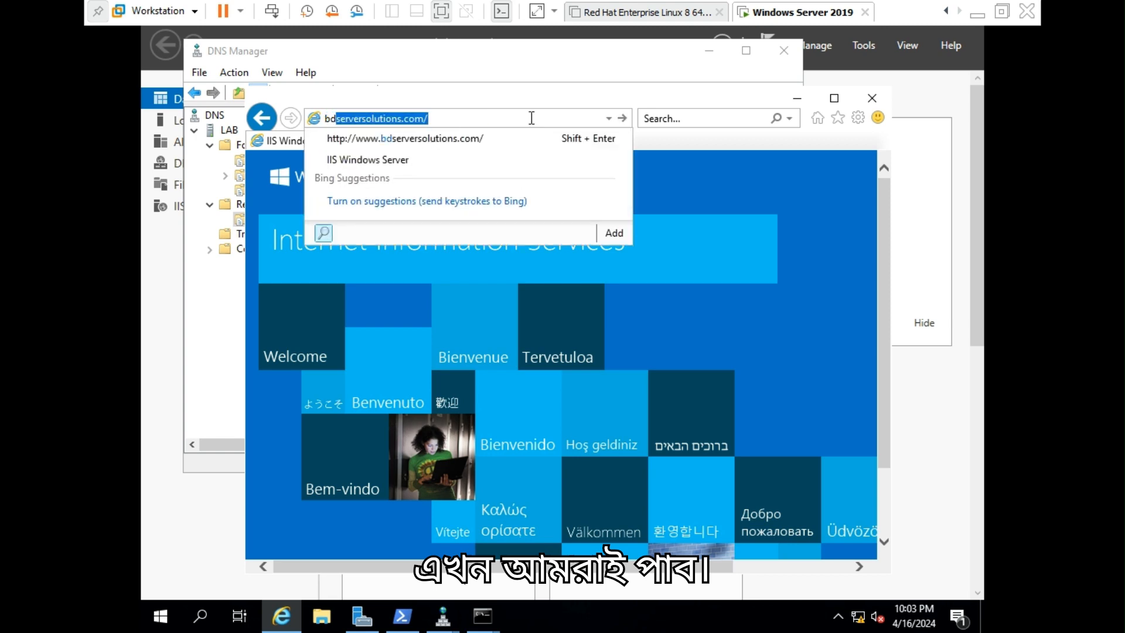
Switch to the Command Prompt and repeat the ping of bdserversolutions.com
{"action": "left_click", "coordinate": [488, 609]}
{"action": "left_click", "coordinate": [528, 522]}
{"action": "left_click", "coordinate": [494, 395]}
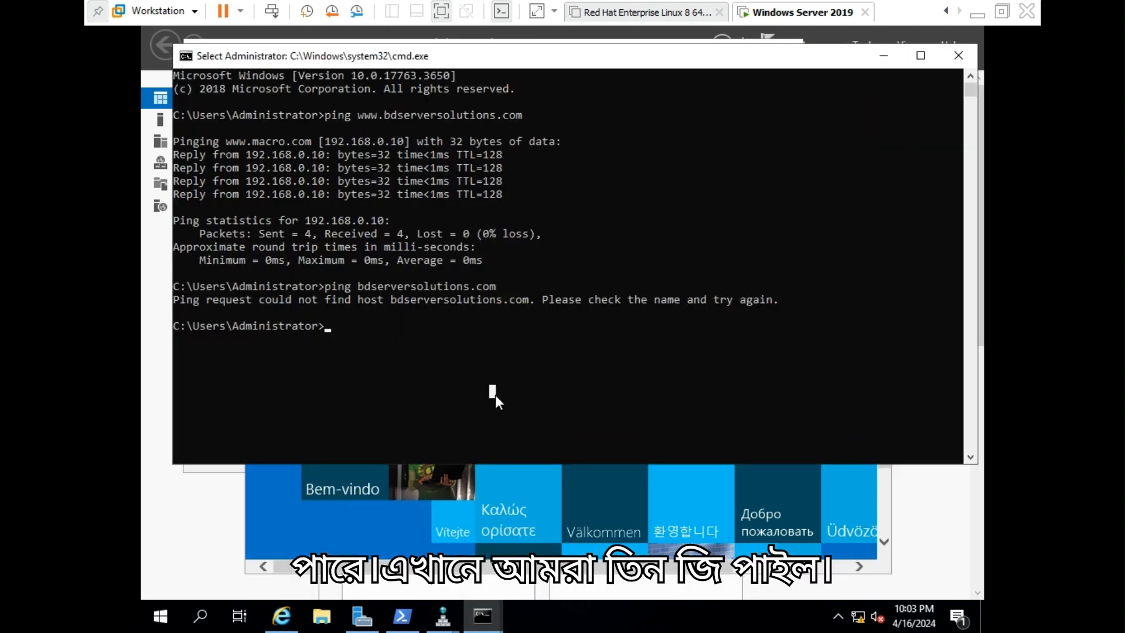
{"action": "key", "text": "Up"}
{"action": "key", "text": "Return"}
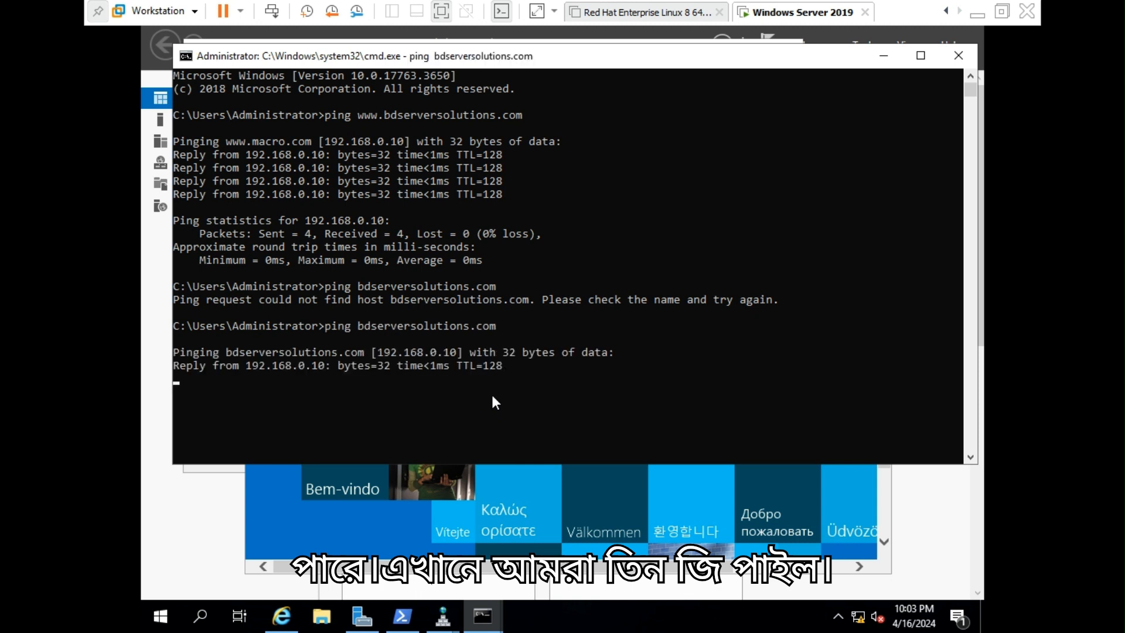